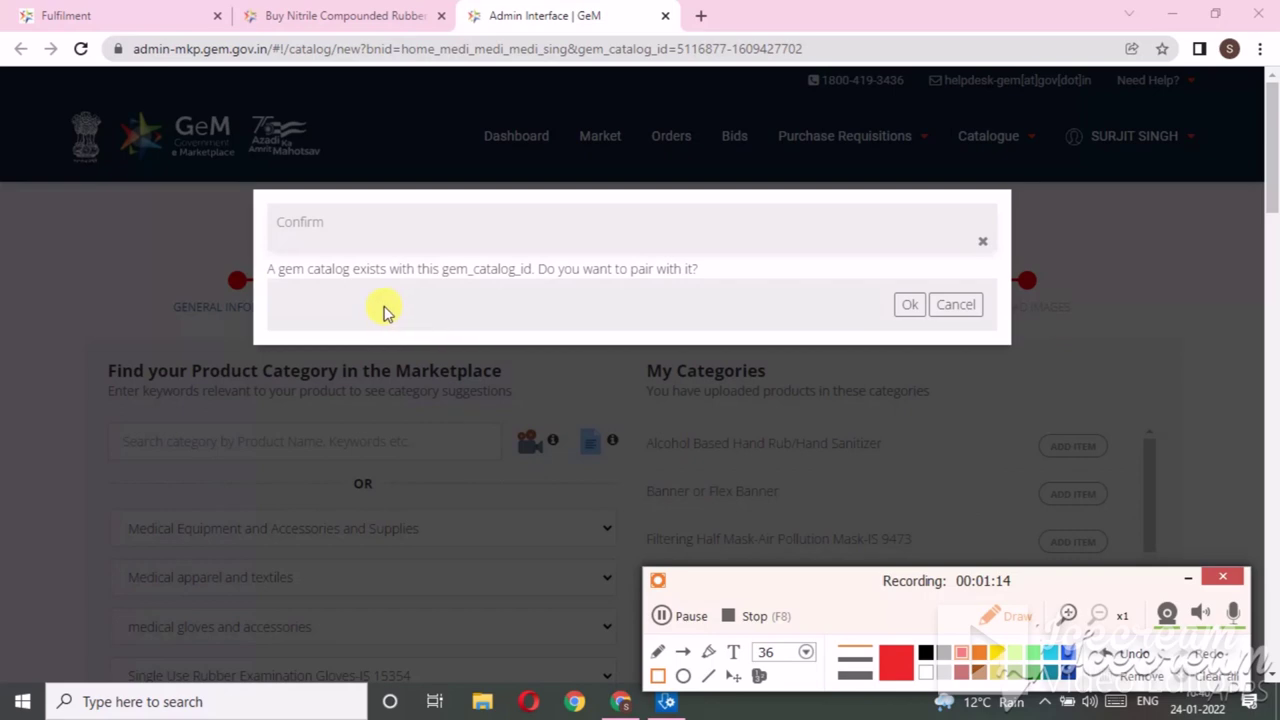
Step: Confirm pairing the new listing with the existing GeM catalog
{"action": "left_click", "coordinate": [907, 304]}
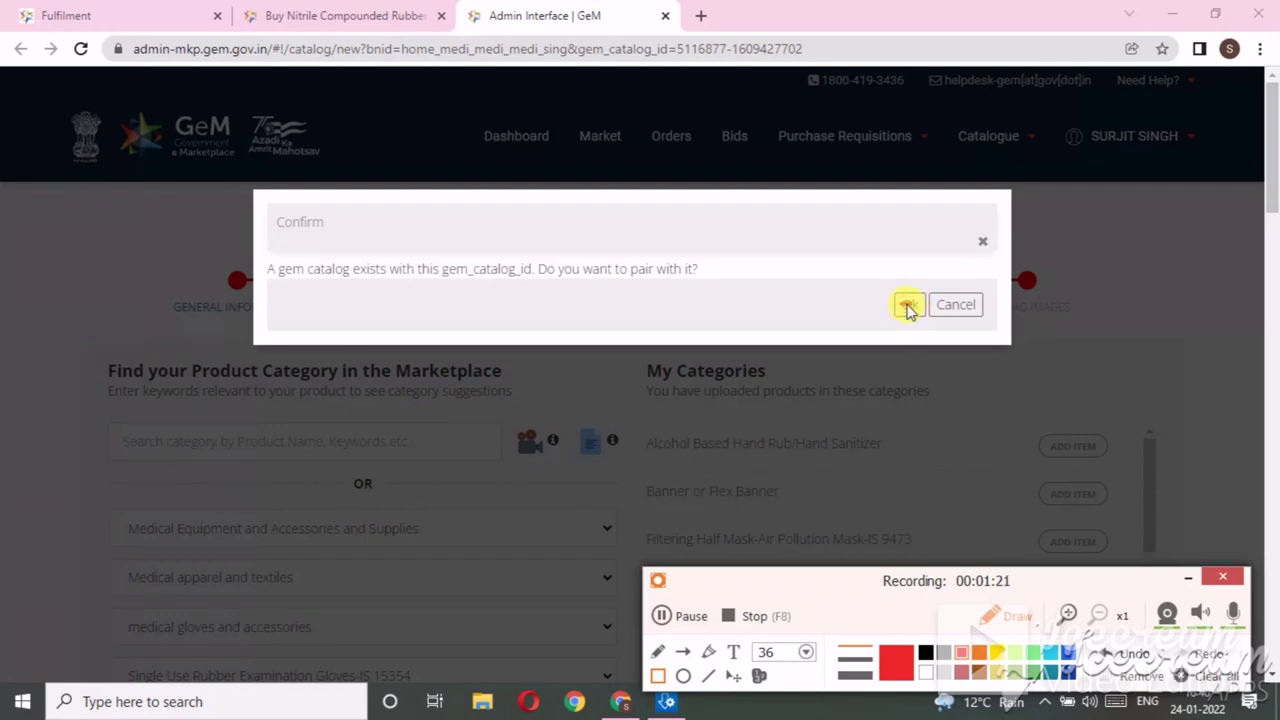
{"action": "left_click", "coordinate": [1220, 677]}
{"action": "left_click", "coordinate": [1022, 617]}
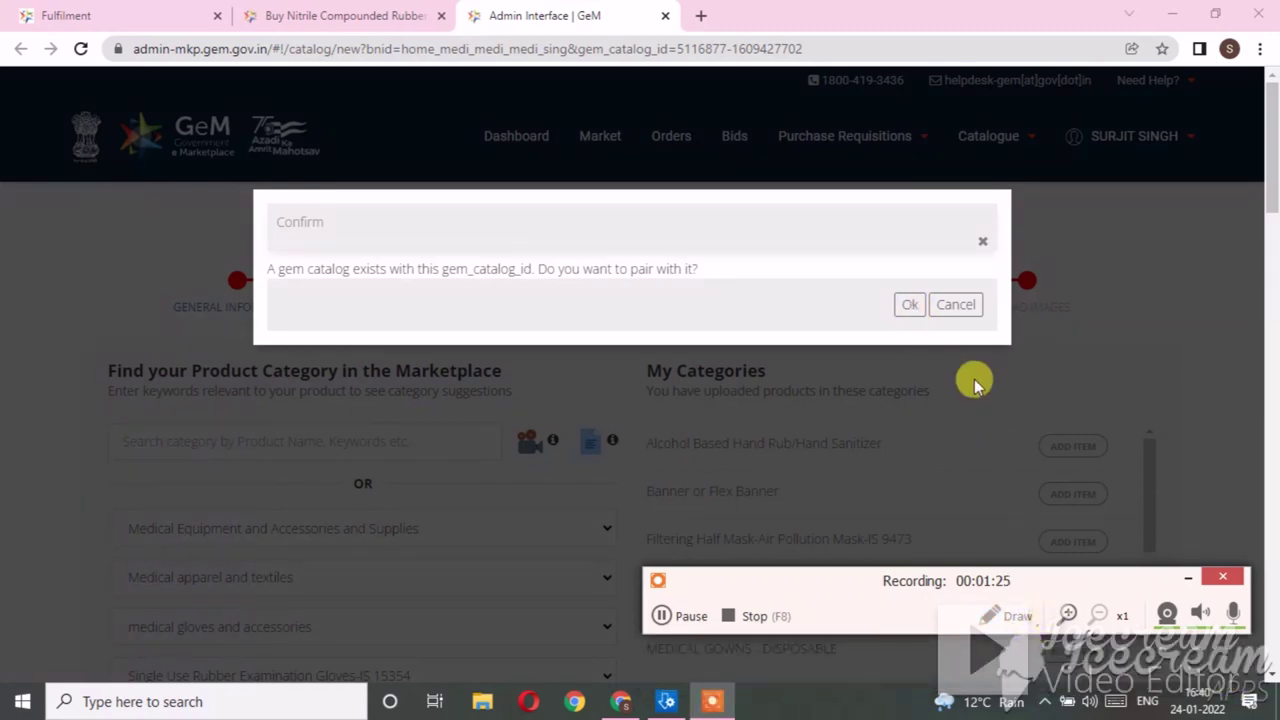
{"action": "left_click", "coordinate": [909, 306]}
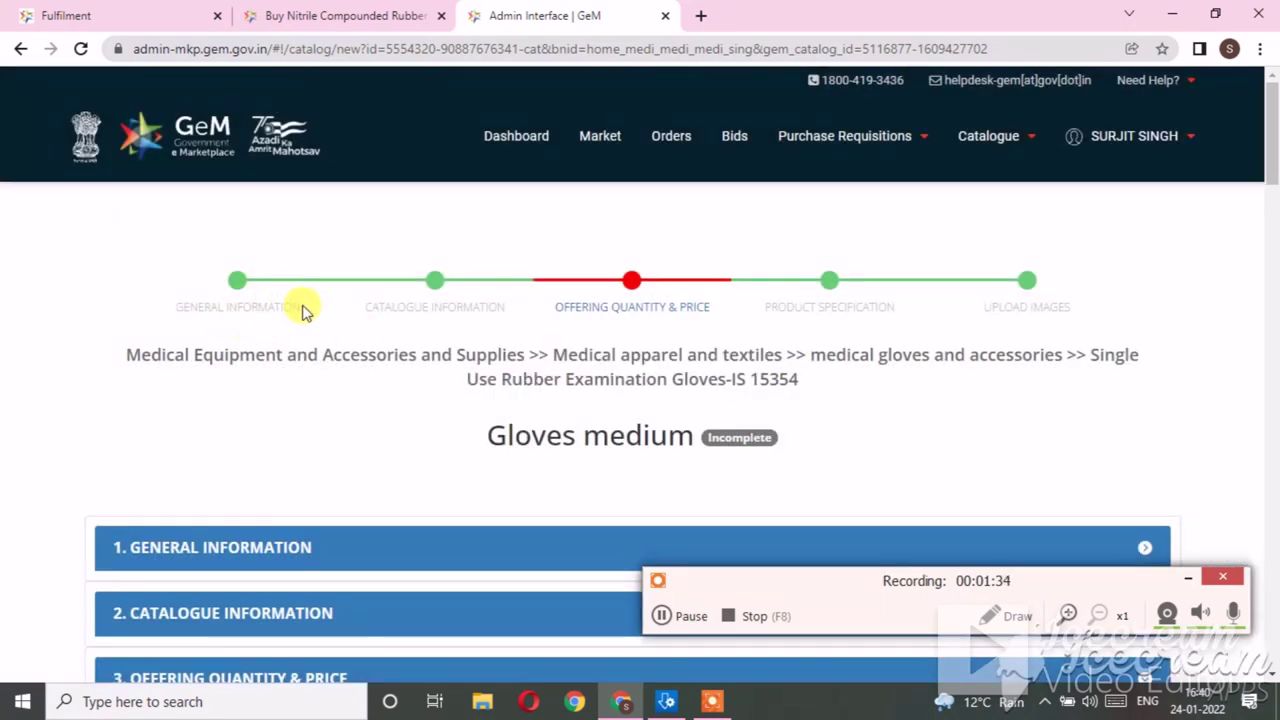
Step: Review the listing stages and the fields of the Offering Quantity & Price section for Gloves medium
{"action": "left_click_drag", "start_coordinate": [358, 307], "coordinate": [495, 300]}
{"action": "left_click_drag", "start_coordinate": [762, 304], "coordinate": [1078, 317]}
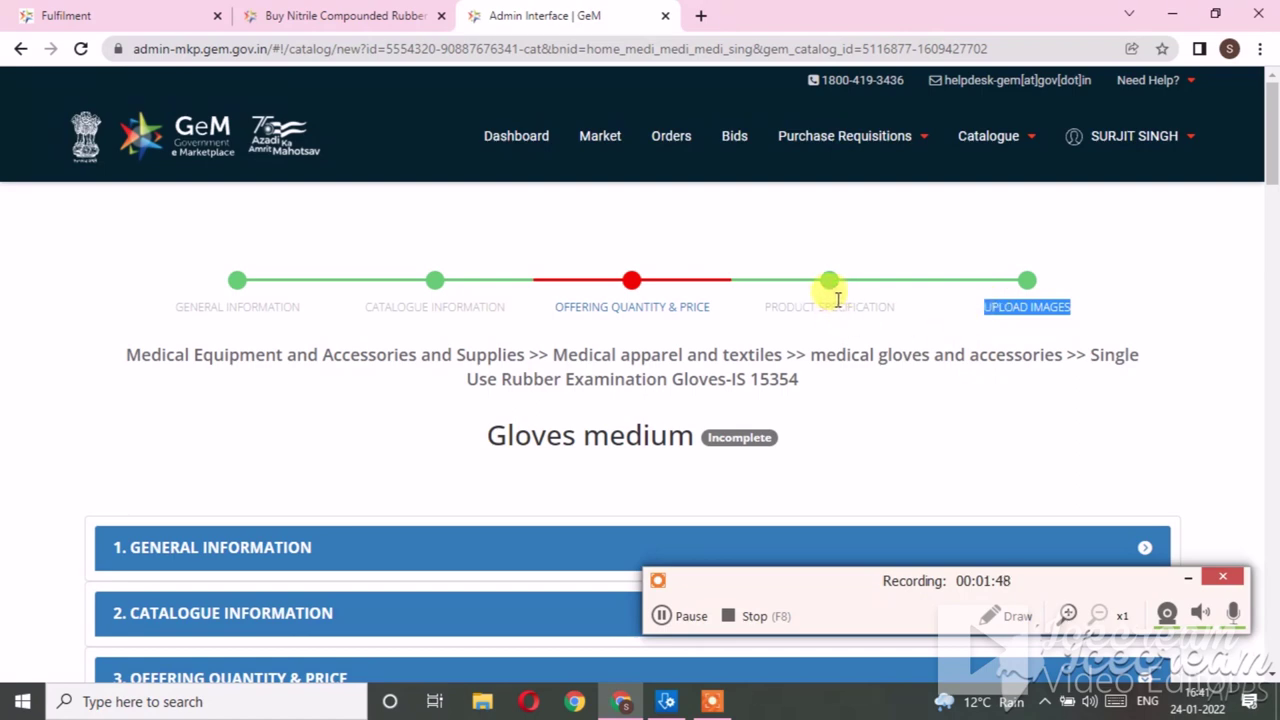
{"action": "scroll", "coordinate": [831, 298], "scroll_direction": "down", "scroll_amount": 1}
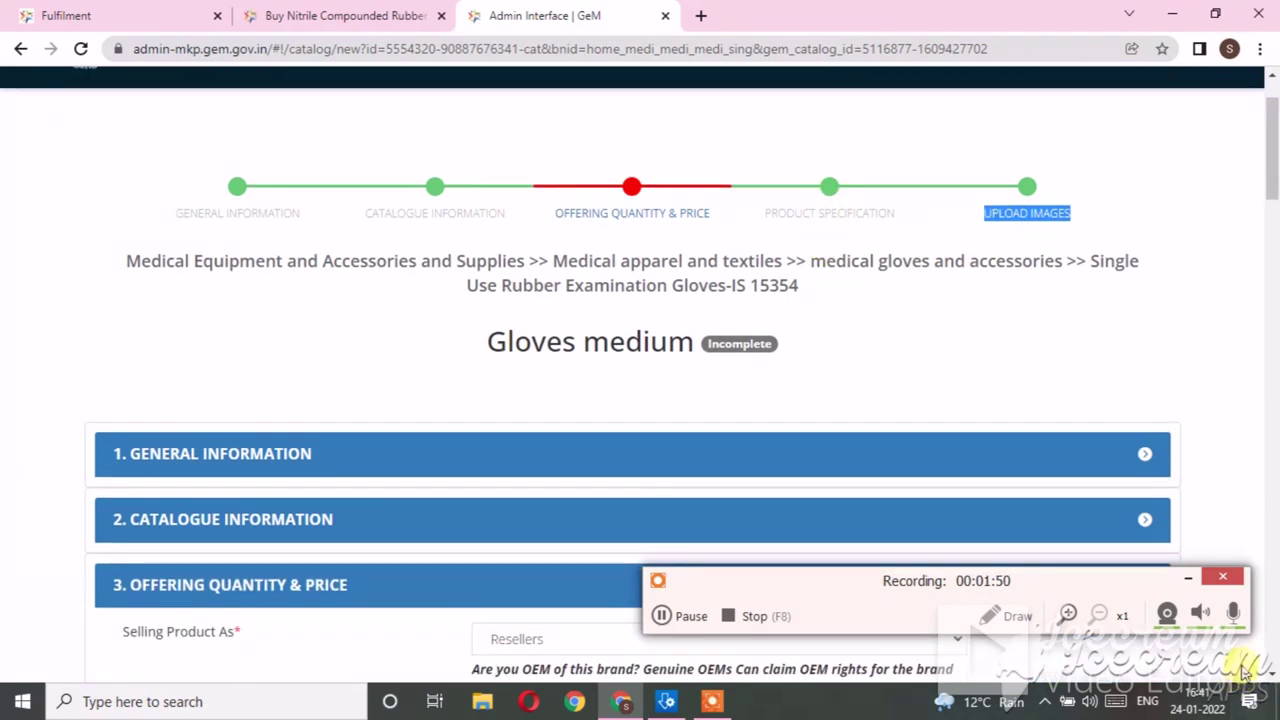
{"action": "left_click", "coordinate": [1188, 580]}
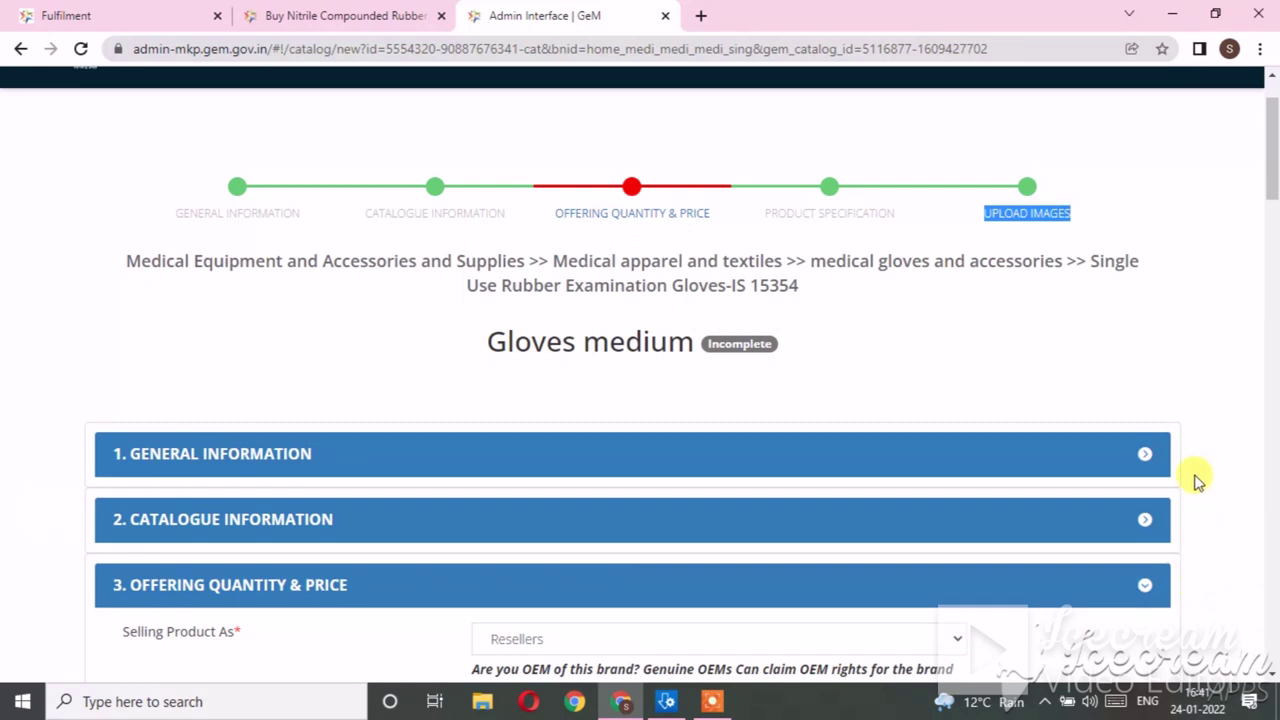
{"action": "scroll", "coordinate": [1105, 491], "scroll_direction": "down", "scroll_amount": 2}
{"action": "scroll", "coordinate": [1105, 491], "scroll_direction": "down", "scroll_amount": 3}
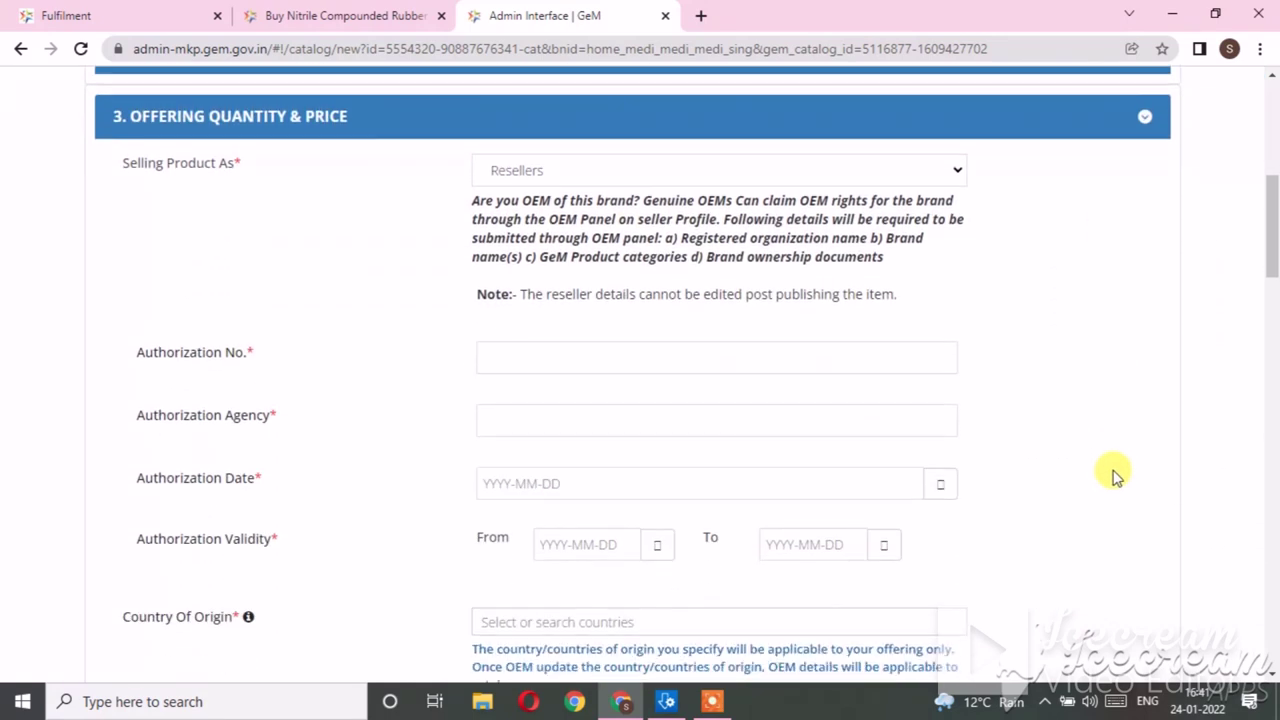
{"action": "scroll", "coordinate": [1120, 466], "scroll_direction": "down", "scroll_amount": 1}
{"action": "scroll", "coordinate": [1120, 410], "scroll_direction": "up", "scroll_amount": 1}
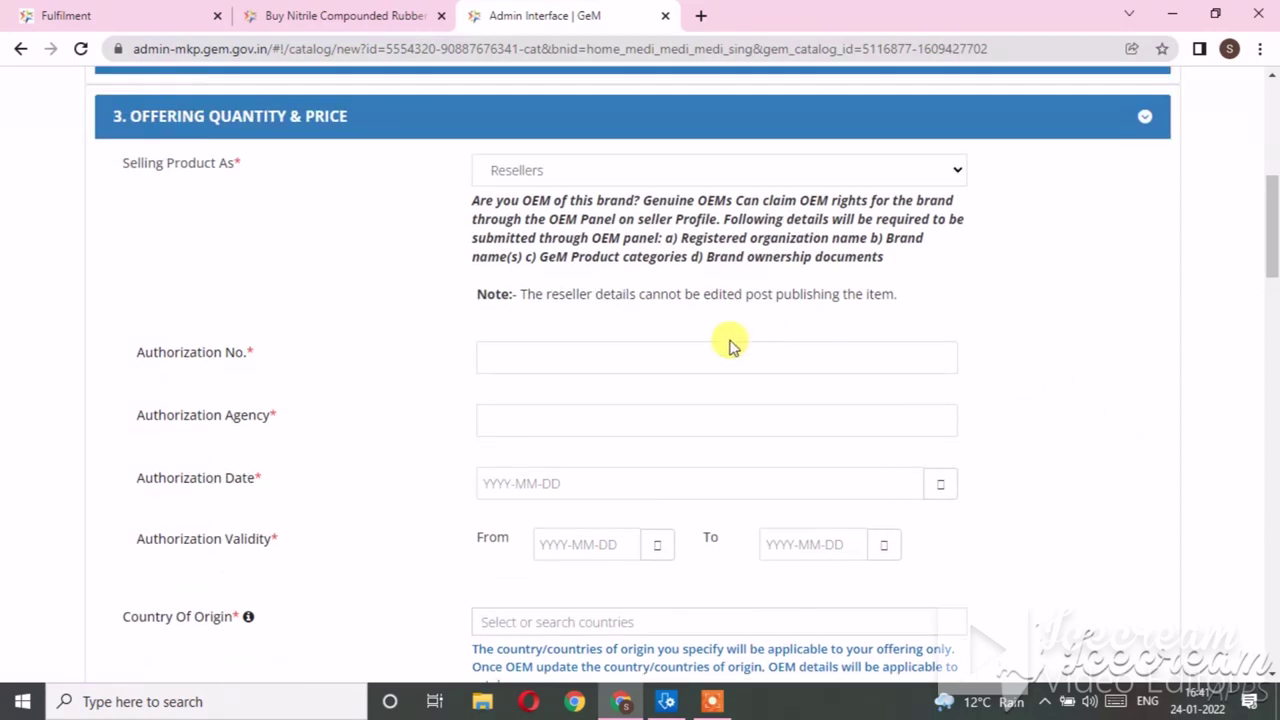
Step: Enter 286 as the Authorization No. and PIRANHA INTERNATIONAL as the Authorization Agency
{"action": "left_click", "coordinate": [677, 356]}
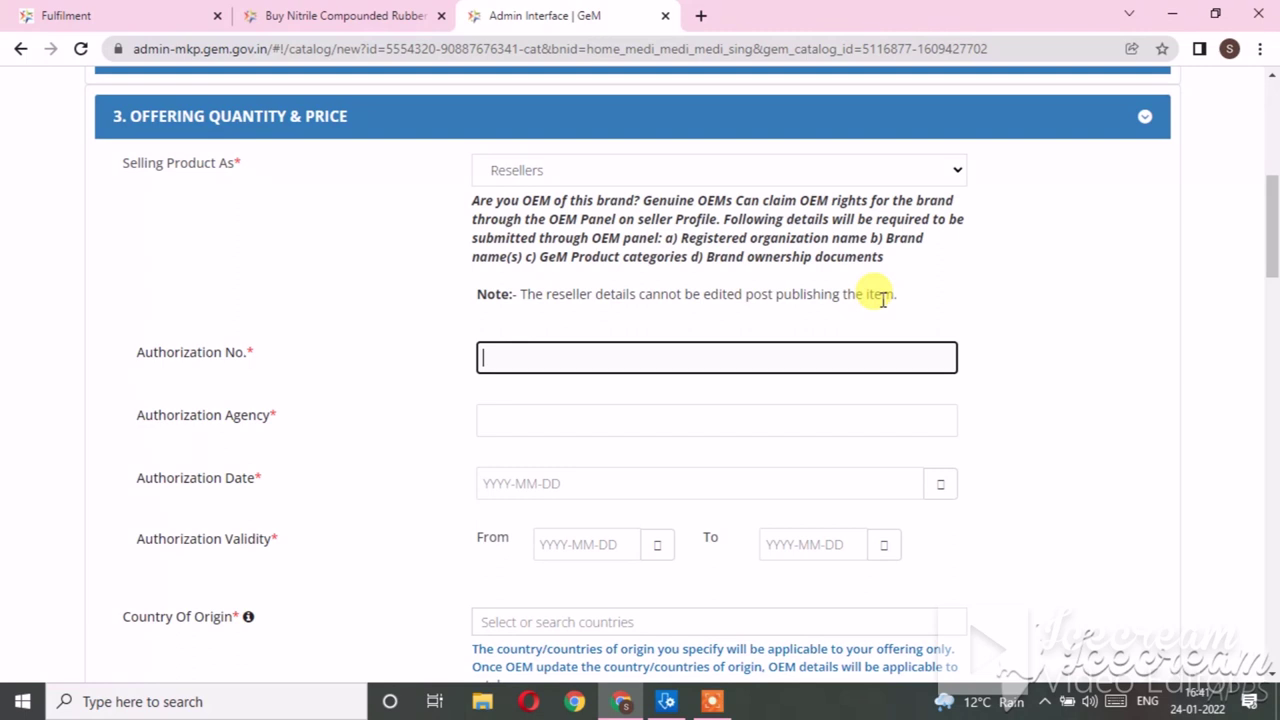
{"action": "type", "text": "86"}
{"action": "left_click", "coordinate": [600, 414]}
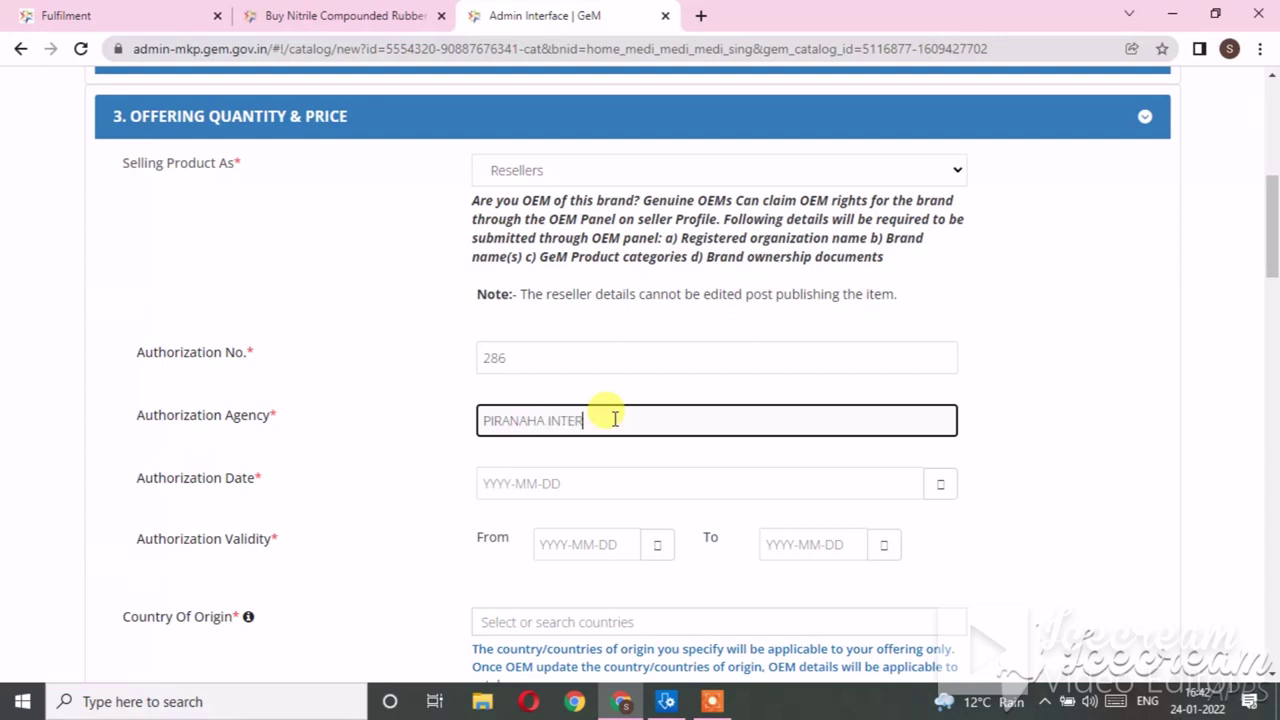
{"action": "type", "text": "ONAL"}
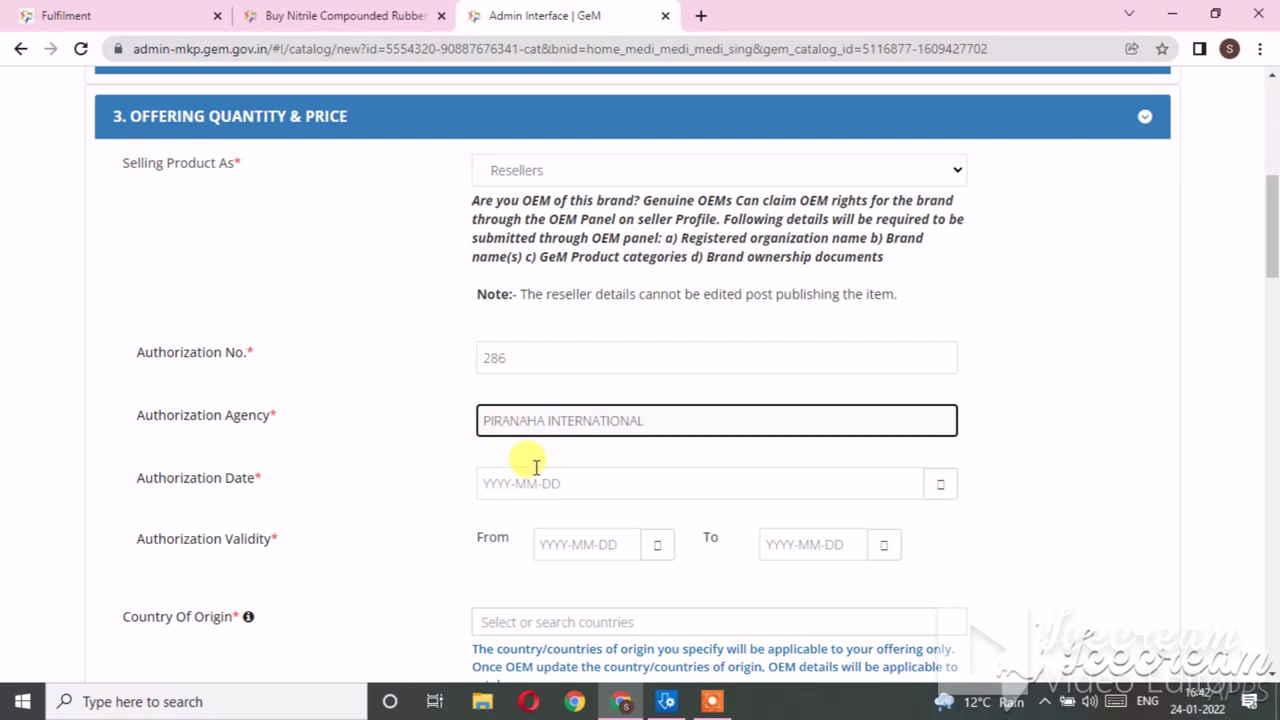
{"action": "left_click", "coordinate": [522, 420]}
{"action": "key", "text": "BackSpace"}
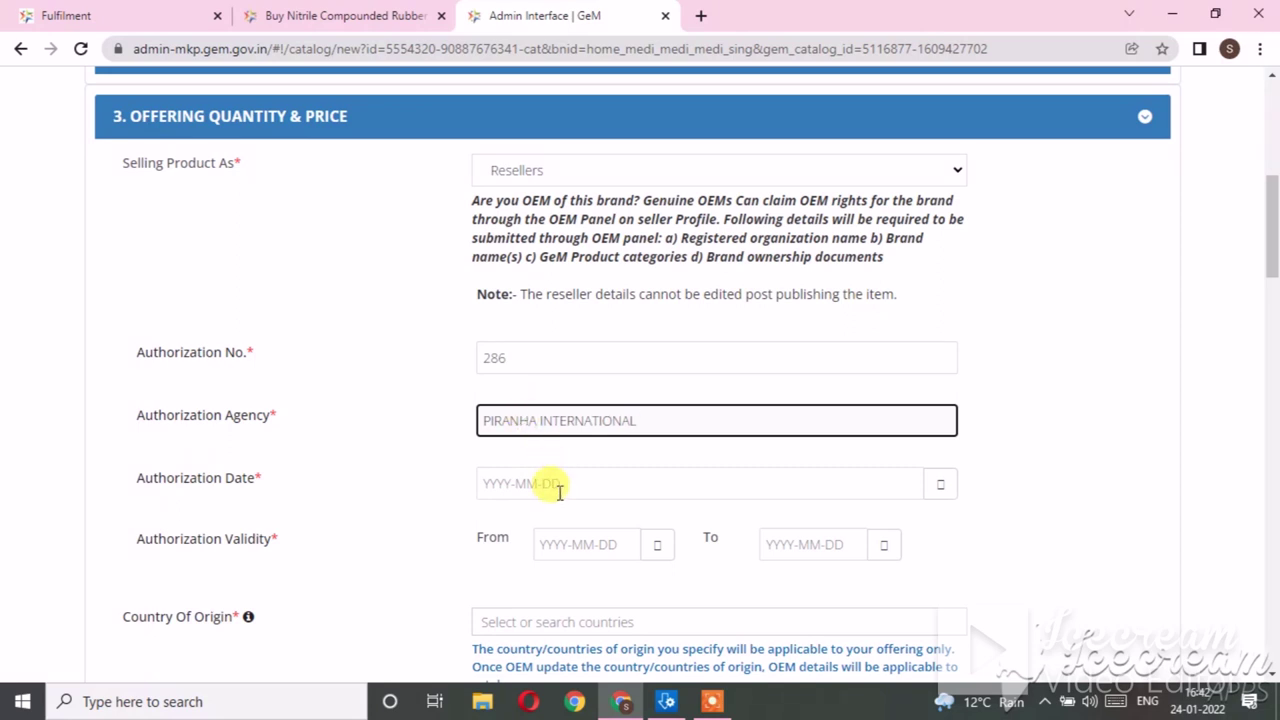
Step: Set the Authorization Date to 2022-01-24
{"action": "scroll", "coordinate": [668, 416], "scroll_direction": "down", "scroll_amount": 1}
{"action": "left_click", "coordinate": [672, 397]}
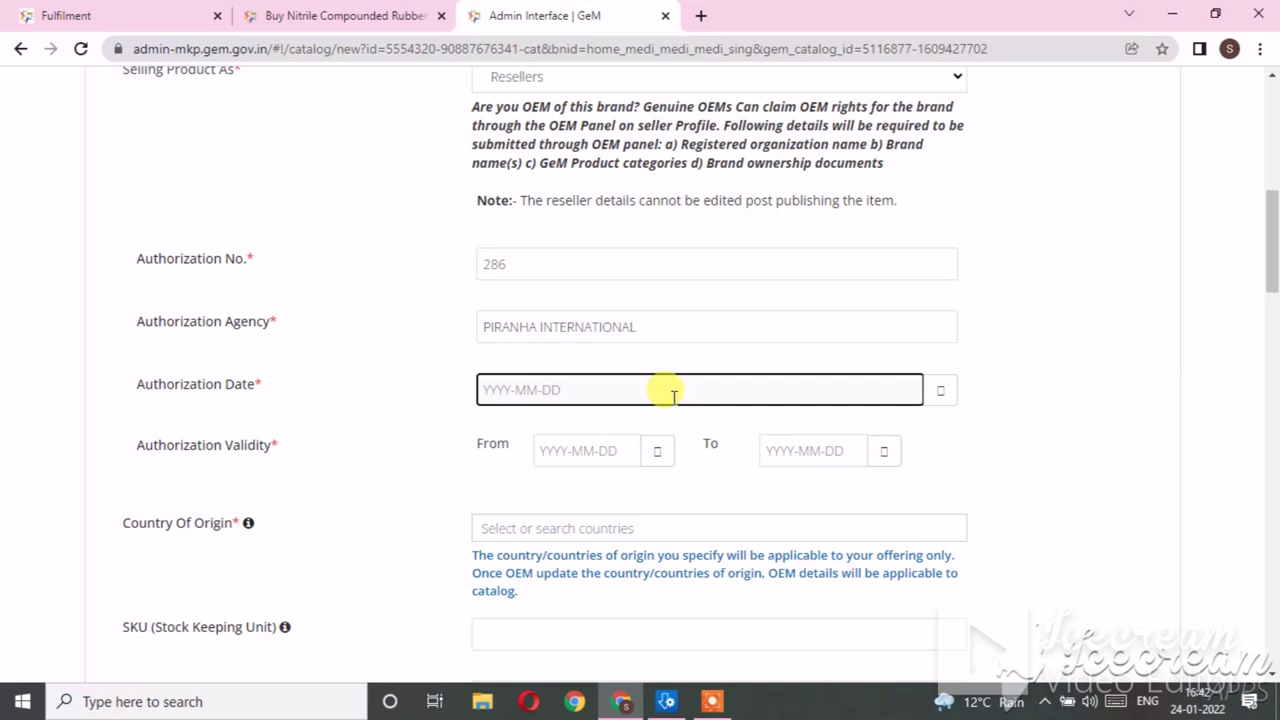
{"action": "left_click", "coordinate": [941, 392]}
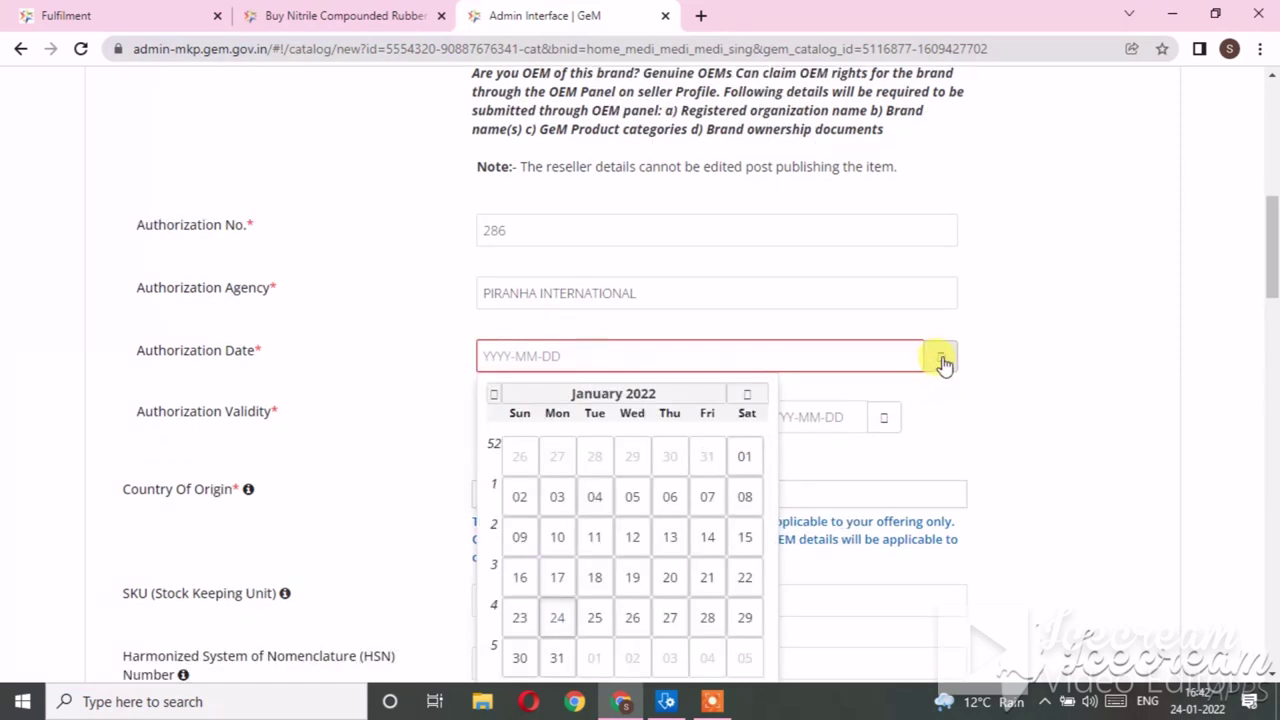
{"action": "left_click", "coordinate": [557, 617]}
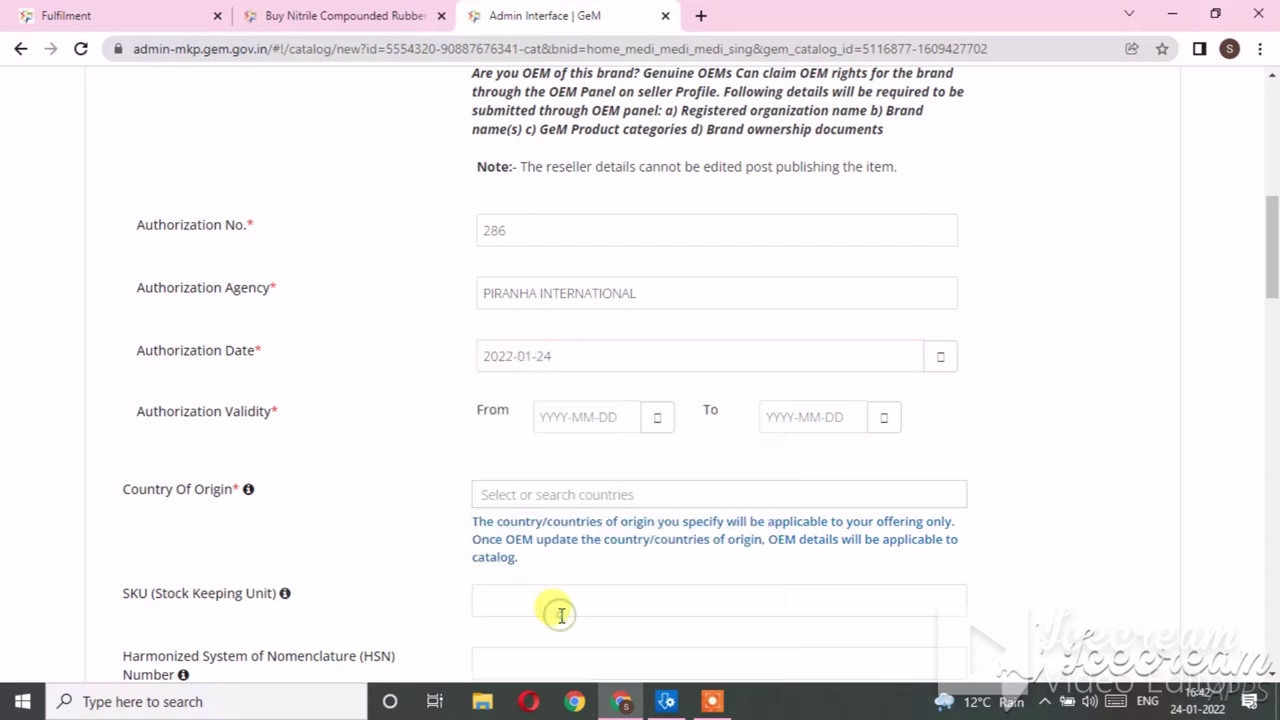
Step: Set the start date of the Authorization Validity to 2021-10-01
{"action": "scroll", "coordinate": [600, 285], "scroll_direction": "down", "scroll_amount": 1}
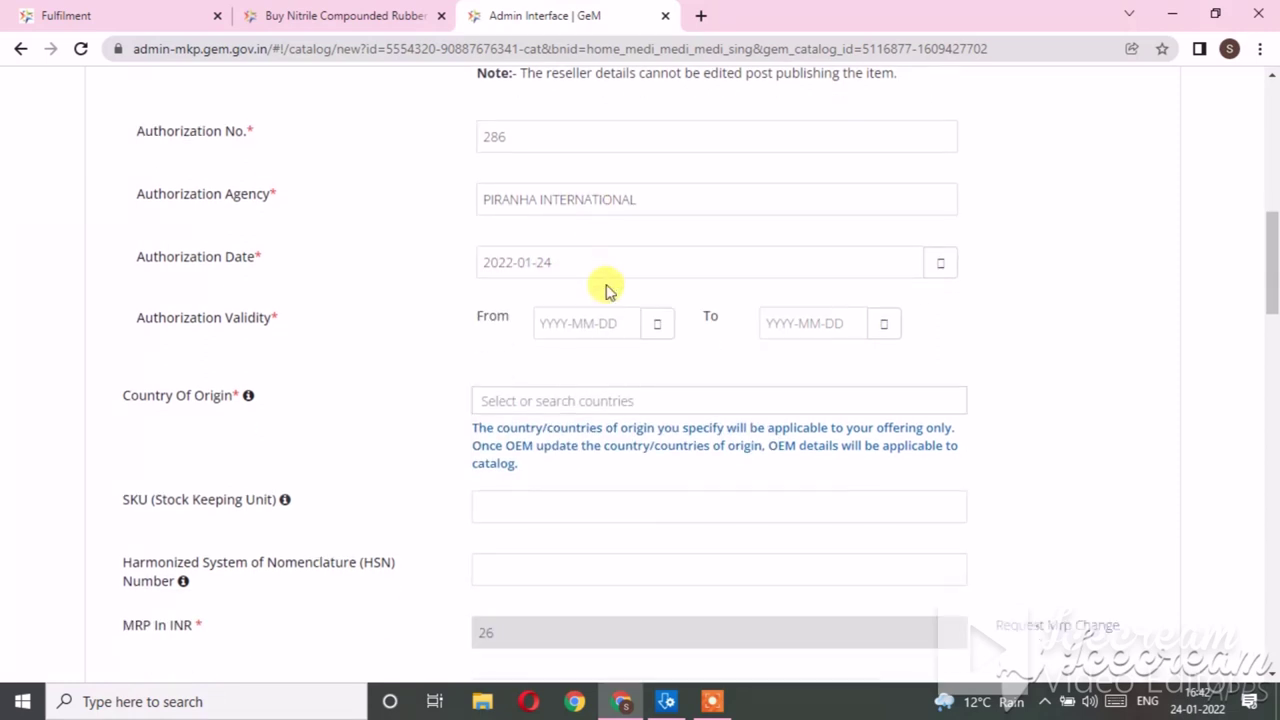
{"action": "left_click", "coordinate": [660, 326]}
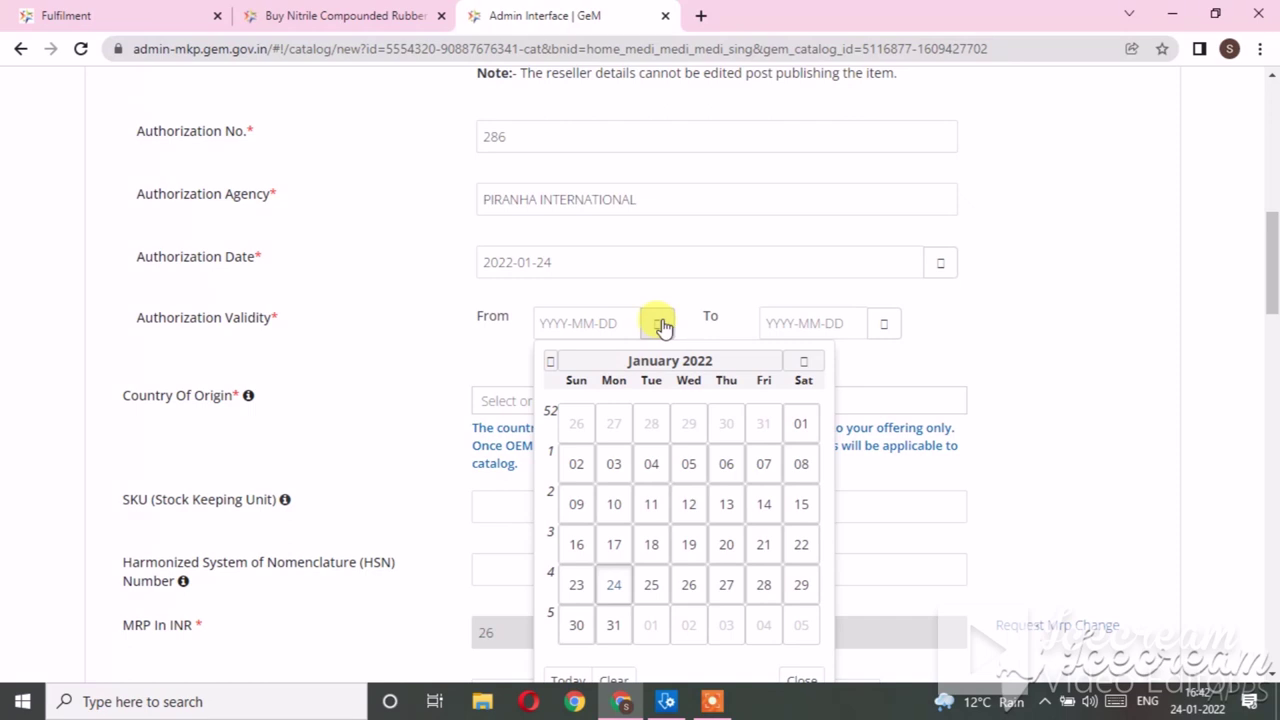
{"action": "left_click", "coordinate": [551, 362]}
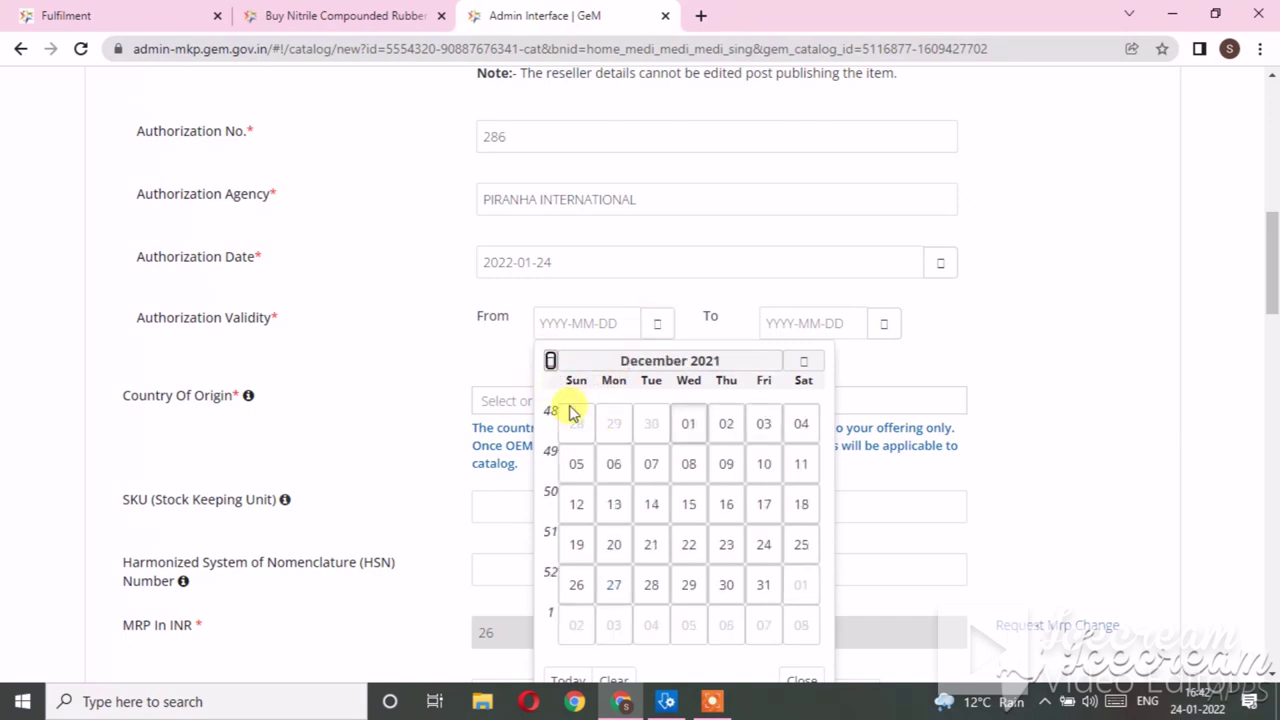
{"action": "left_click", "coordinate": [551, 362]}
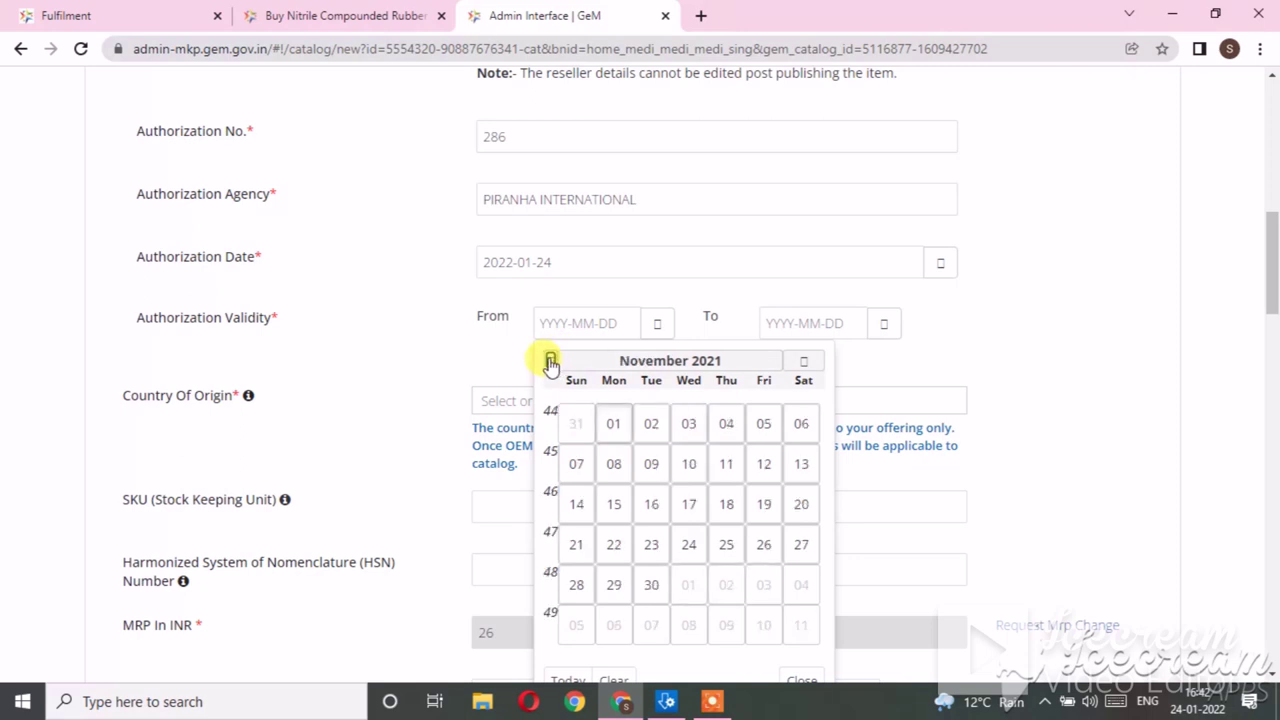
{"action": "left_click", "coordinate": [551, 362]}
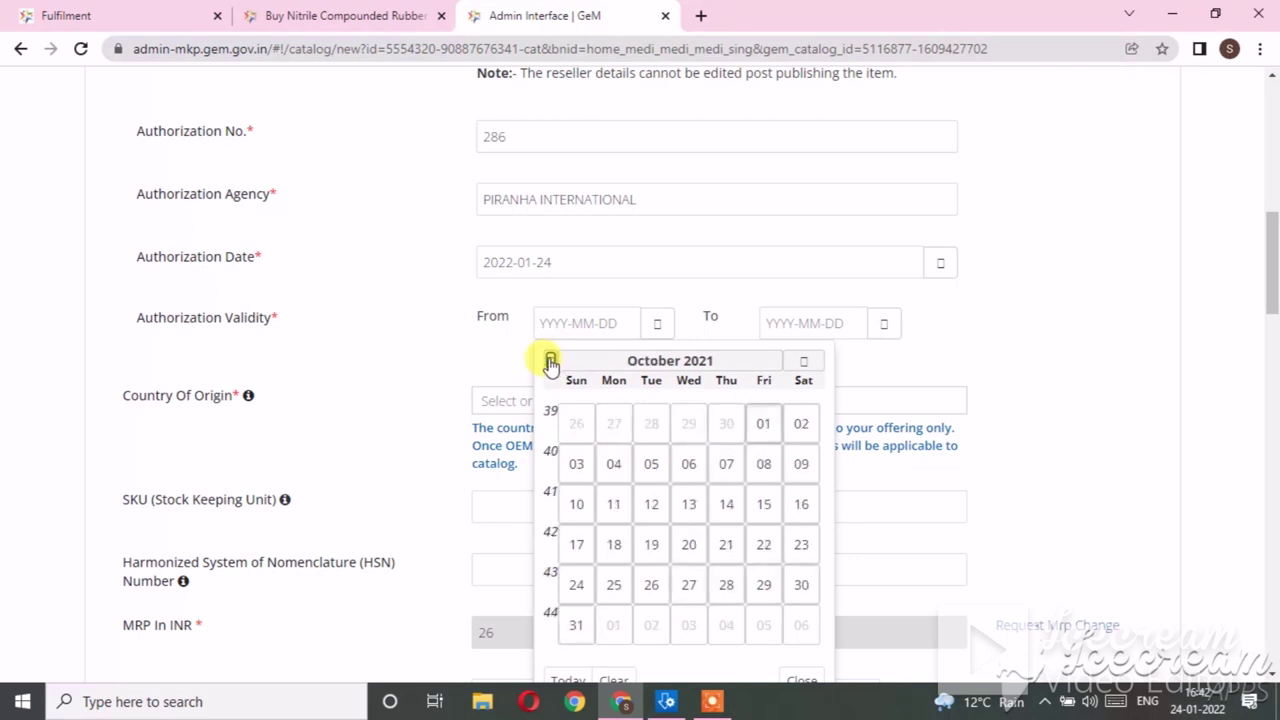
{"action": "left_click", "coordinate": [766, 424]}
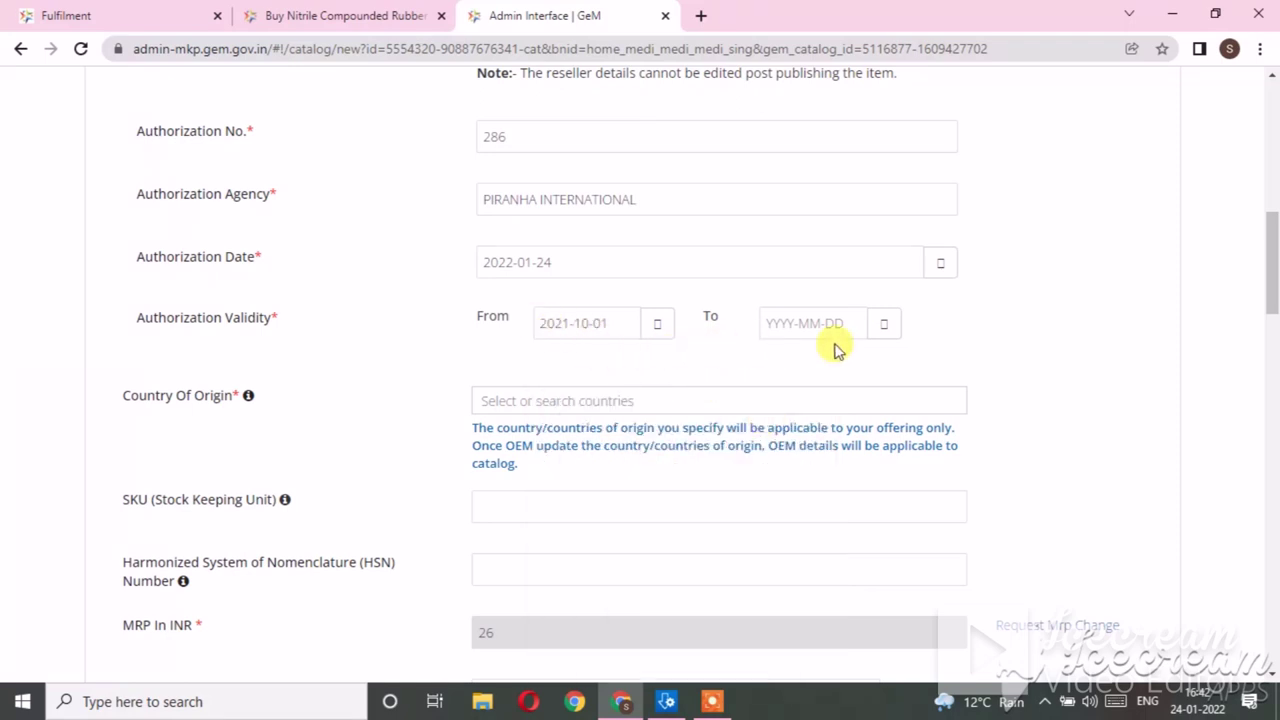
Step: Set the end date of the Authorization Validity to 2022-09-30
{"action": "left_click", "coordinate": [883, 324]}
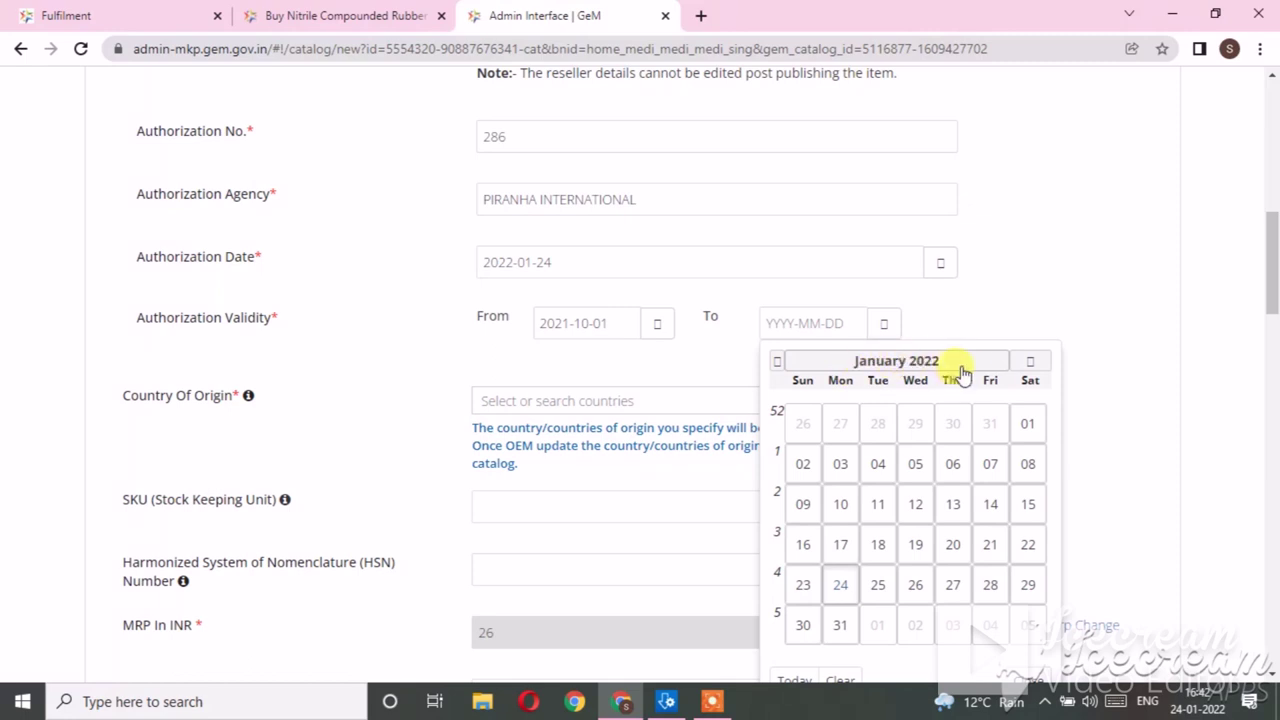
{"action": "left_click", "coordinate": [1030, 362]}
{"action": "left_click", "coordinate": [1031, 362]}
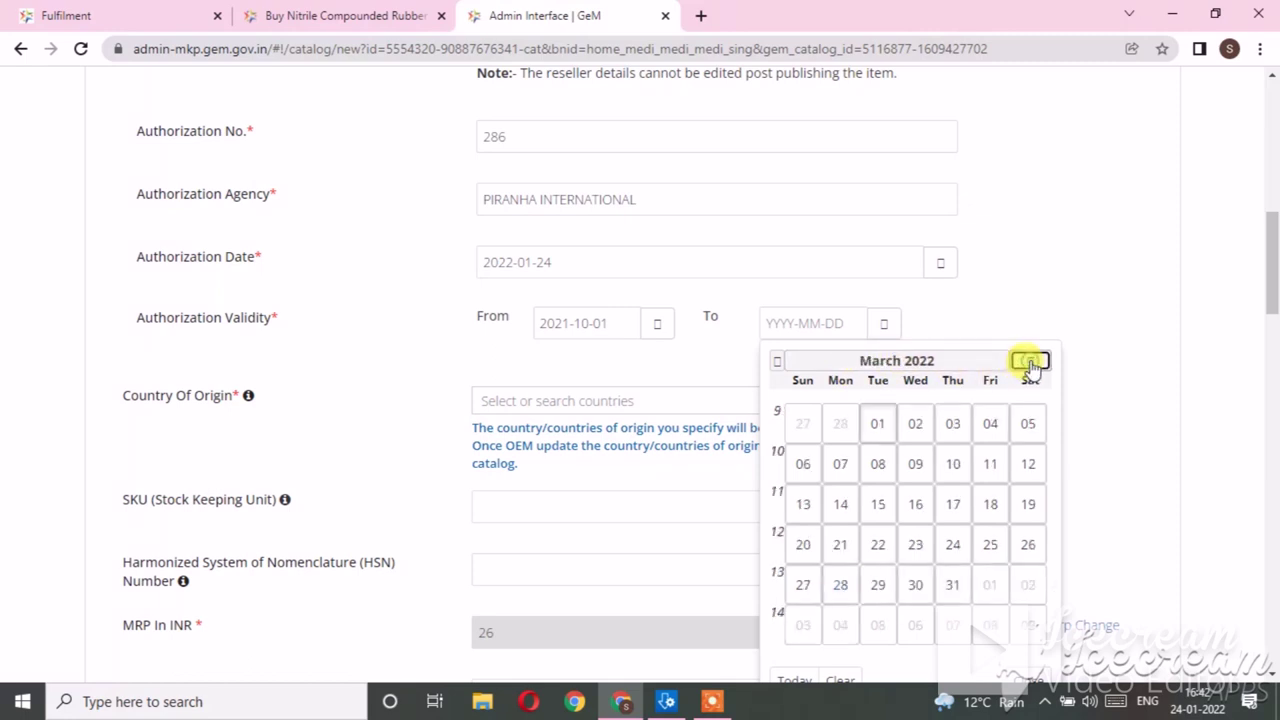
{"action": "left_click", "coordinate": [1030, 362]}
{"action": "left_click", "coordinate": [1030, 362]}
{"action": "left_click", "coordinate": [1028, 362]}
{"action": "left_click", "coordinate": [1028, 362]}
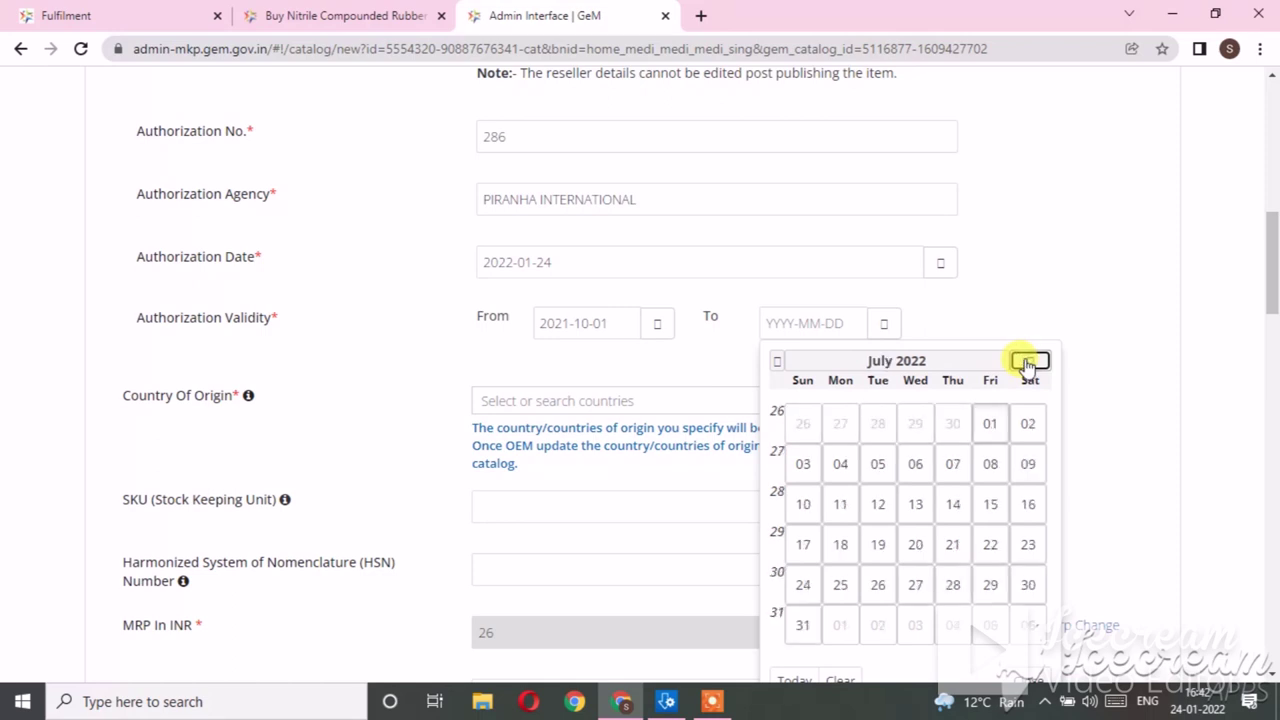
{"action": "left_click", "coordinate": [1028, 362]}
{"action": "left_click", "coordinate": [1026, 362]}
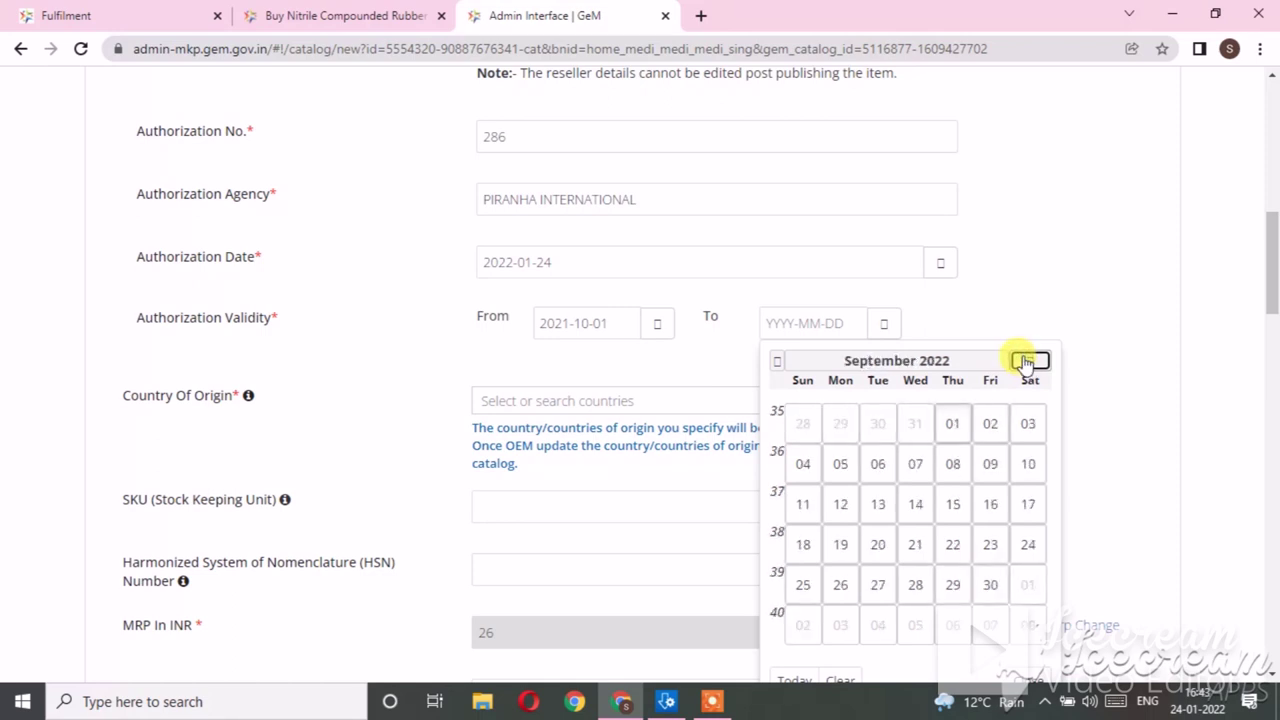
{"action": "left_click", "coordinate": [1026, 362]}
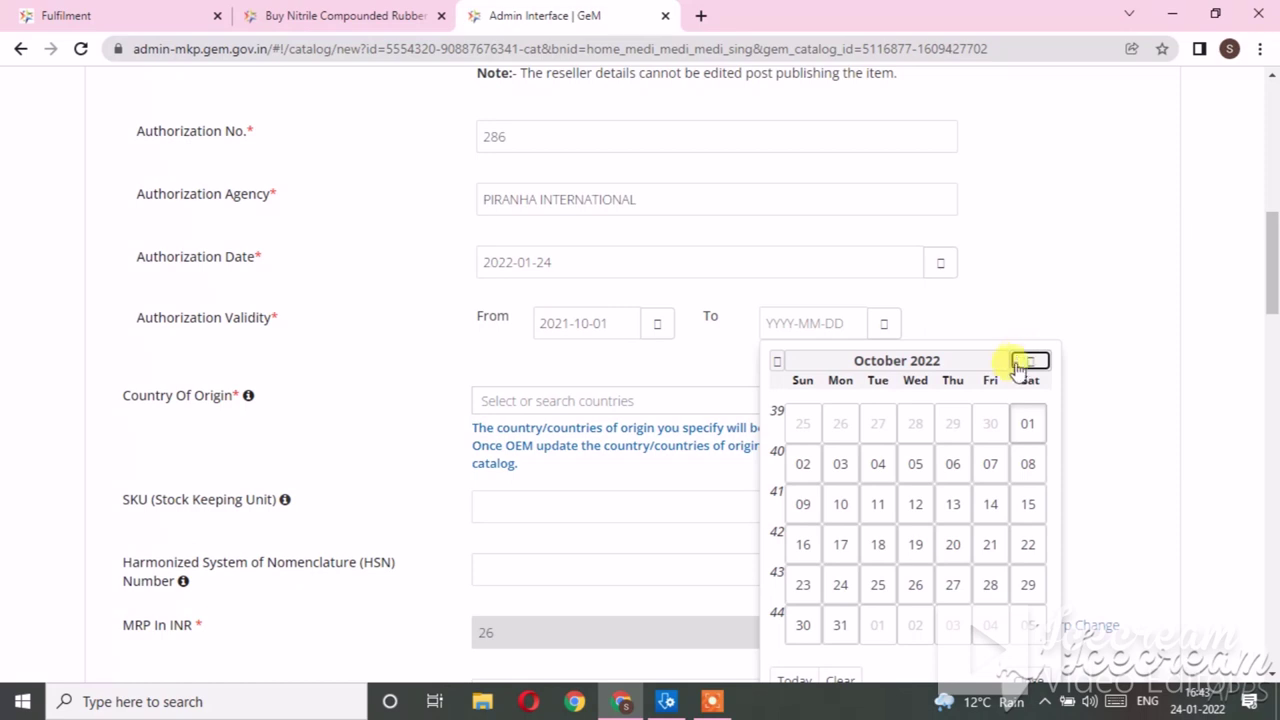
{"action": "left_click", "coordinate": [778, 362]}
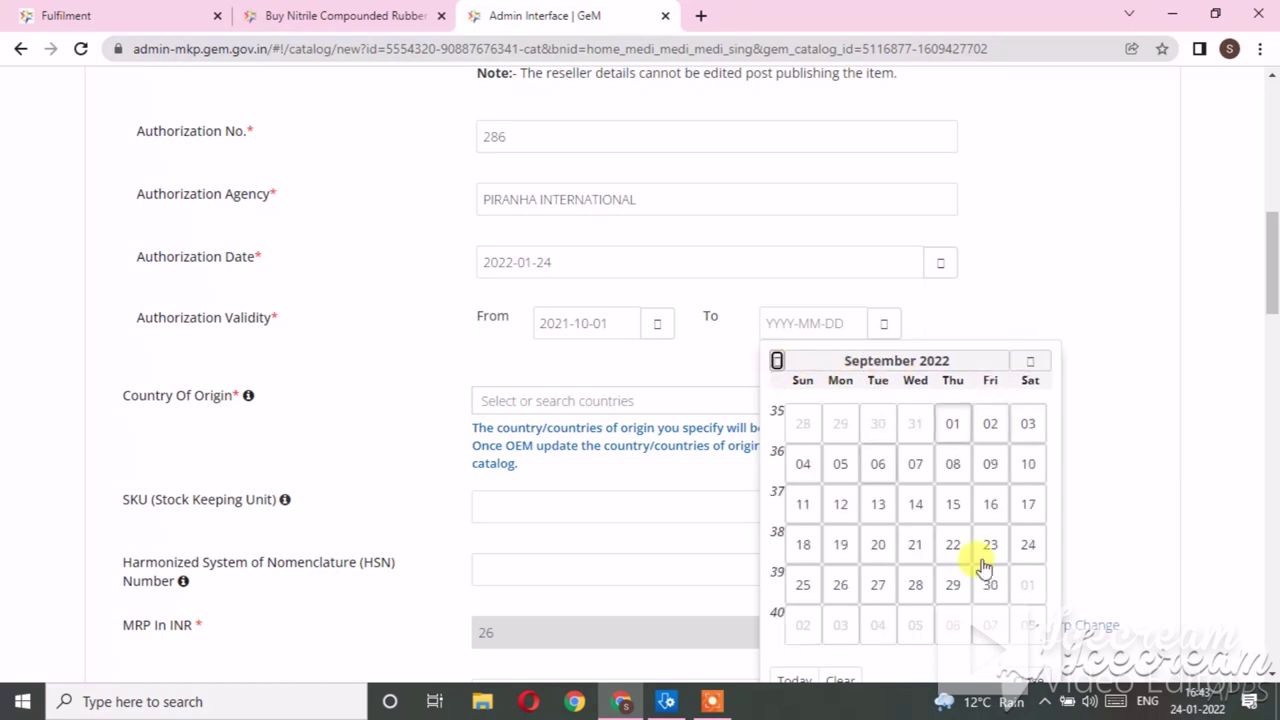
{"action": "left_click", "coordinate": [991, 590]}
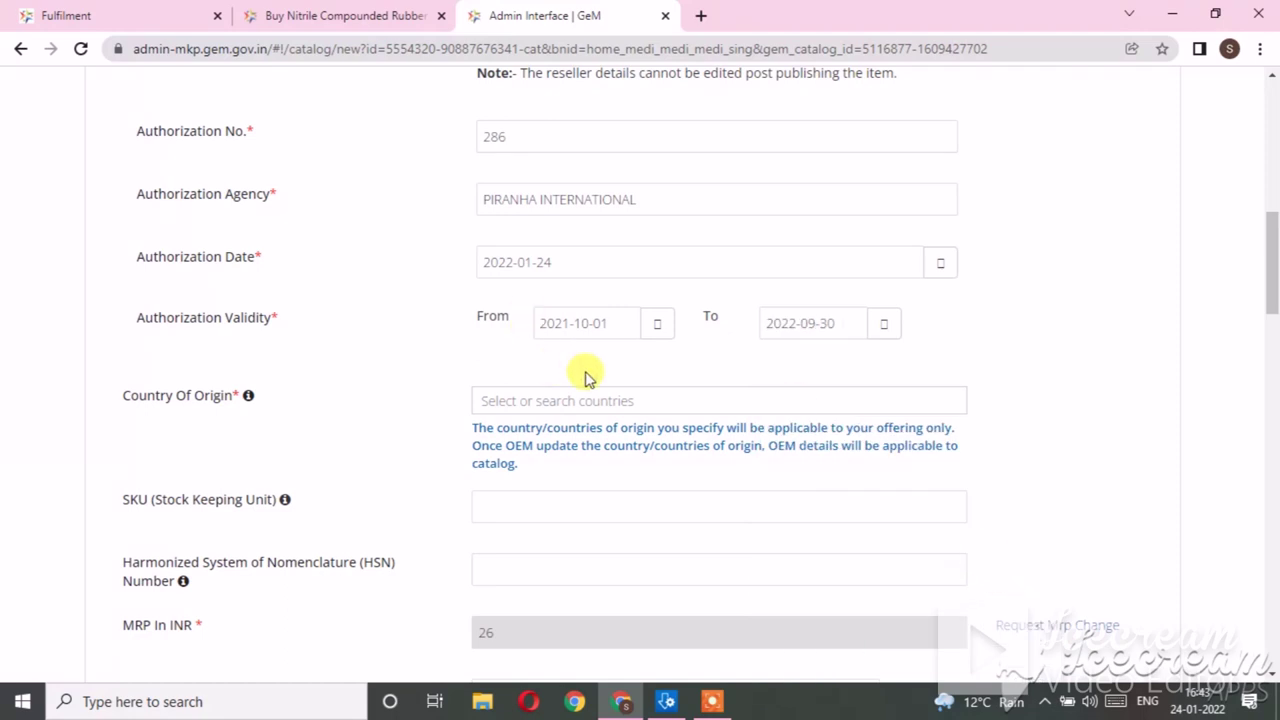
Step: Choose India as the Country Of Origin for the offering
{"action": "left_click", "coordinate": [549, 402]}
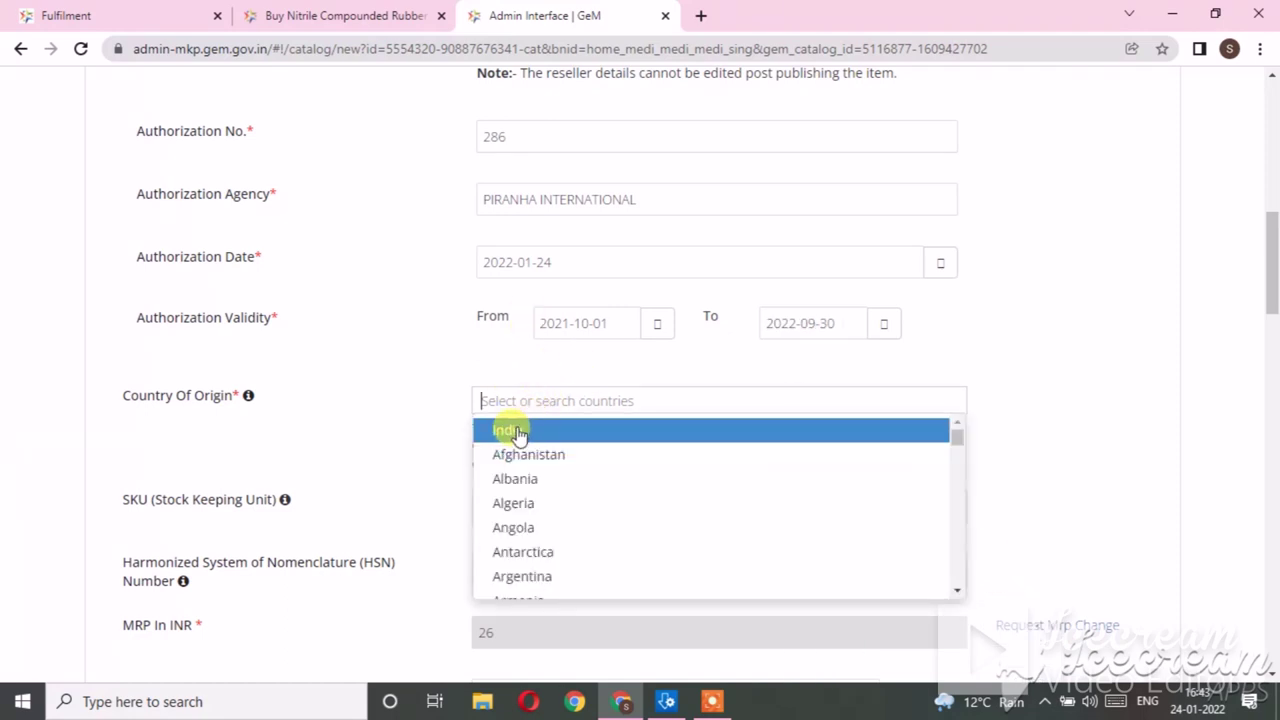
{"action": "left_click", "coordinate": [510, 430]}
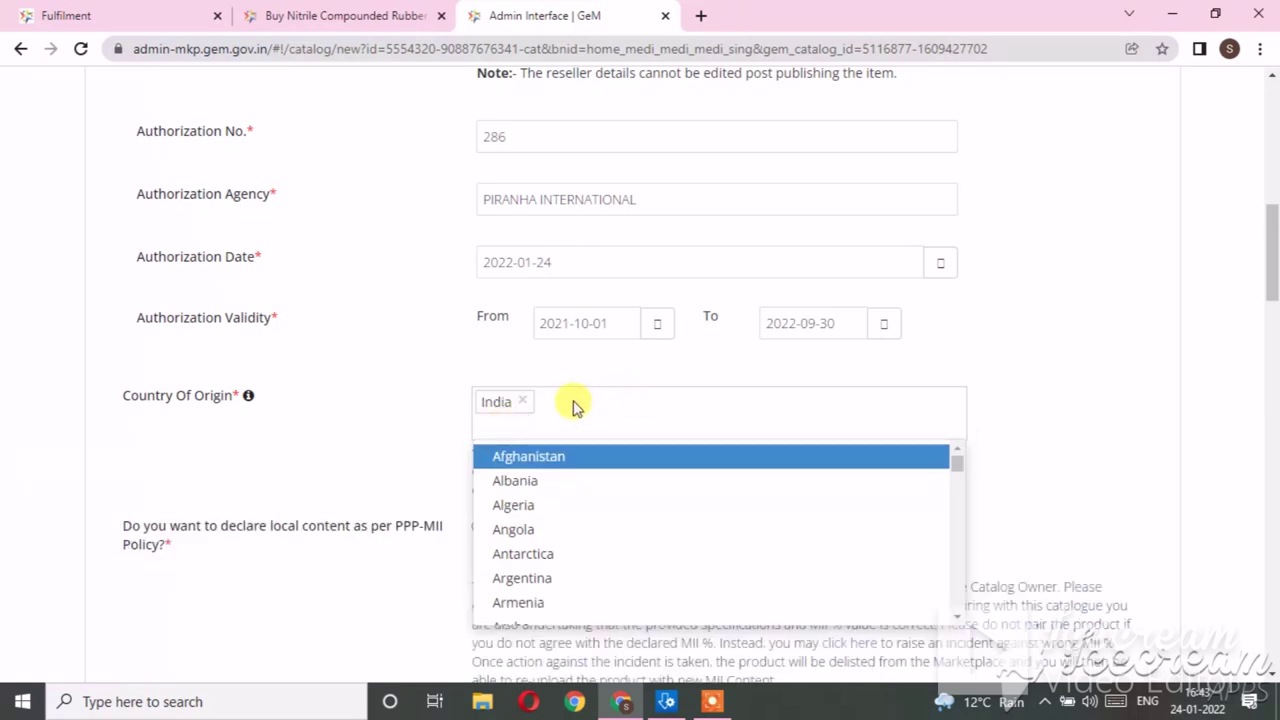
{"action": "left_click", "coordinate": [1163, 453]}
Step: Answer Yes to declaring local content as per the PPP-MII Policy
{"action": "scroll", "coordinate": [1157, 430], "scroll_direction": "down", "scroll_amount": 2}
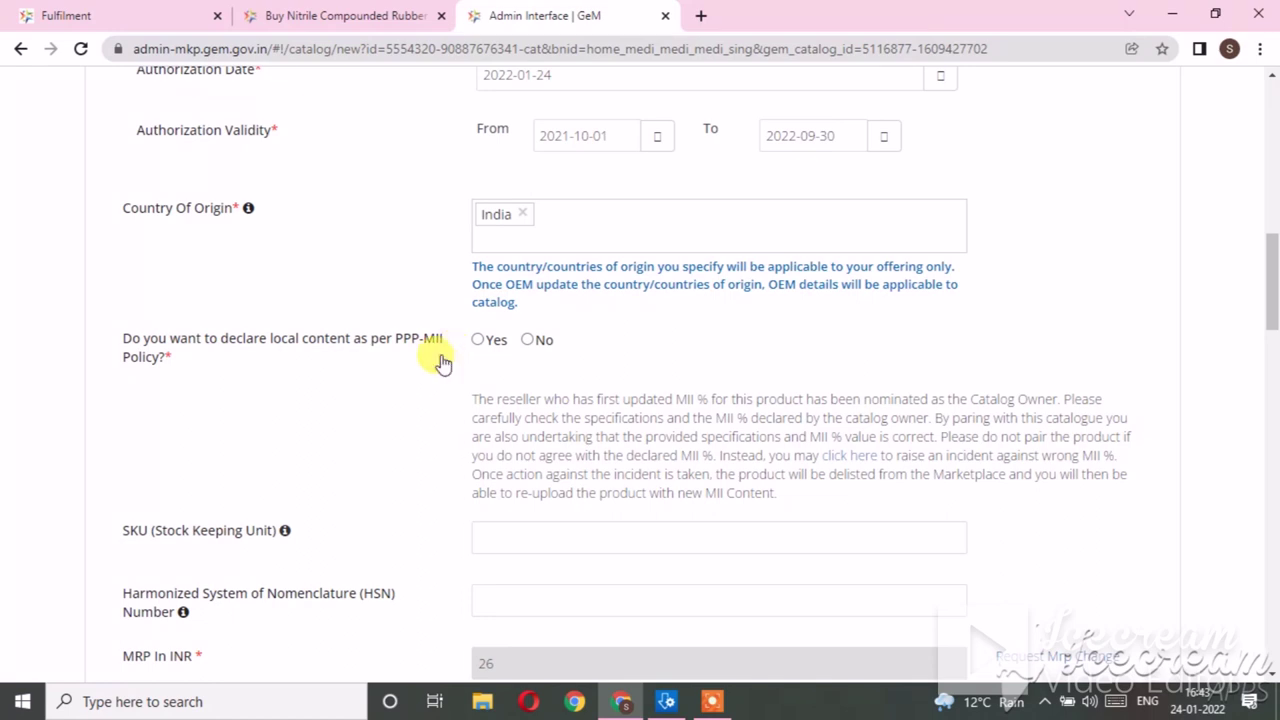
{"action": "left_click", "coordinate": [477, 340]}
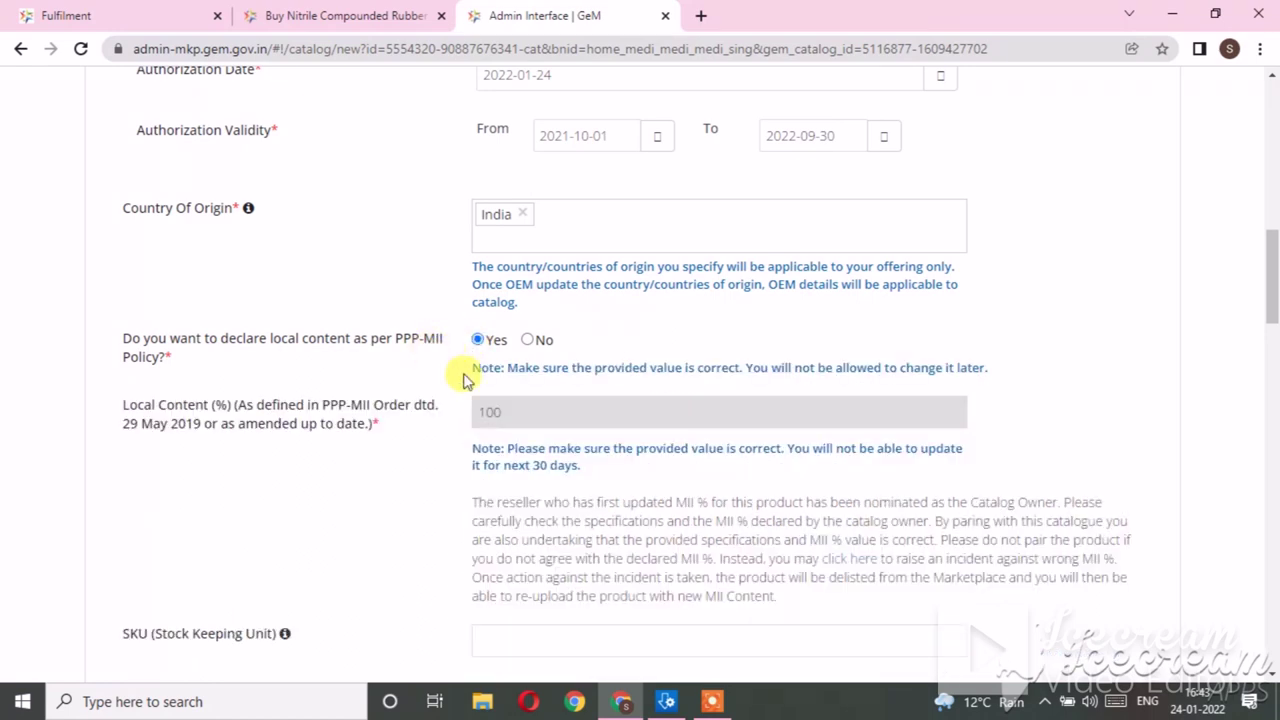
{"action": "left_click_drag", "start_coordinate": [517, 411], "coordinate": [465, 415]}
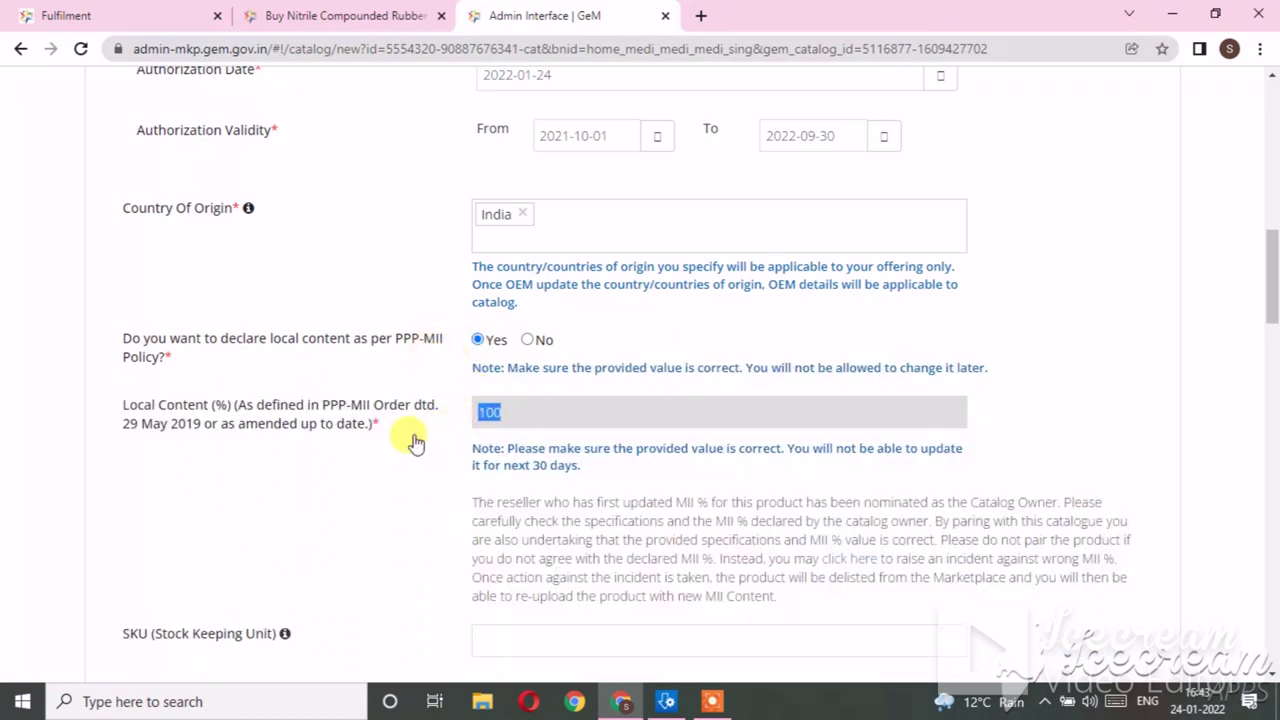
{"action": "scroll", "coordinate": [680, 408], "scroll_direction": "down", "scroll_amount": 2}
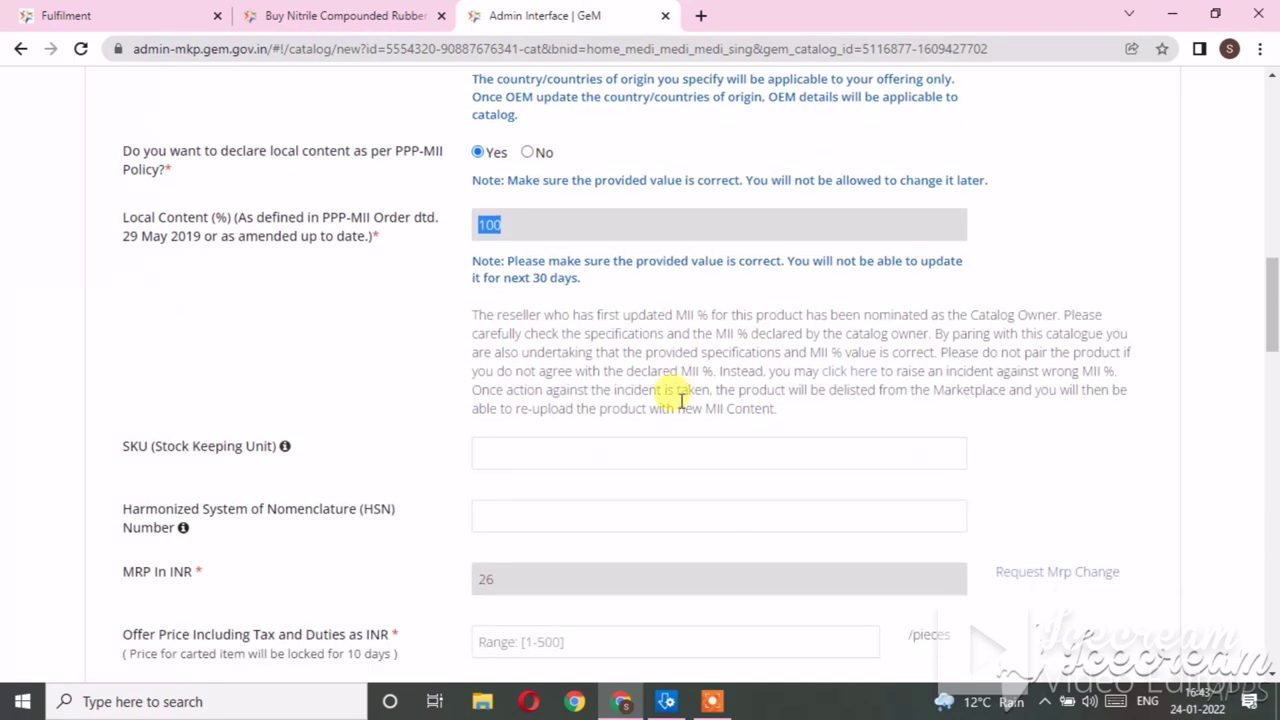
{"action": "scroll", "coordinate": [680, 395], "scroll_direction": "down", "scroll_amount": 2}
{"action": "scroll", "coordinate": [684, 395], "scroll_direction": "down", "scroll_amount": 1}
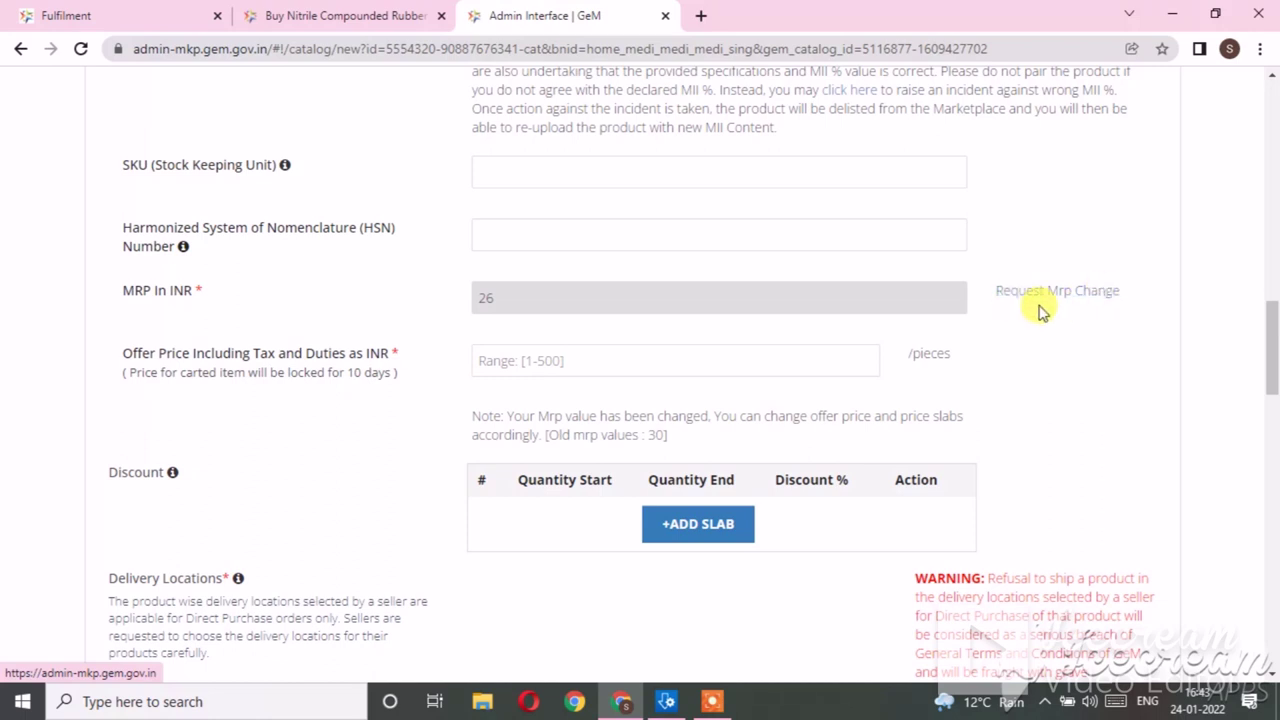
Step: Set the Offer Price Including Tax and Duties to 19 INR per piece
{"action": "scroll", "coordinate": [1106, 290], "scroll_direction": "down", "scroll_amount": 1}
{"action": "left_click", "coordinate": [580, 263]}
{"action": "scroll", "coordinate": [580, 265], "scroll_direction": "up", "scroll_amount": 1}
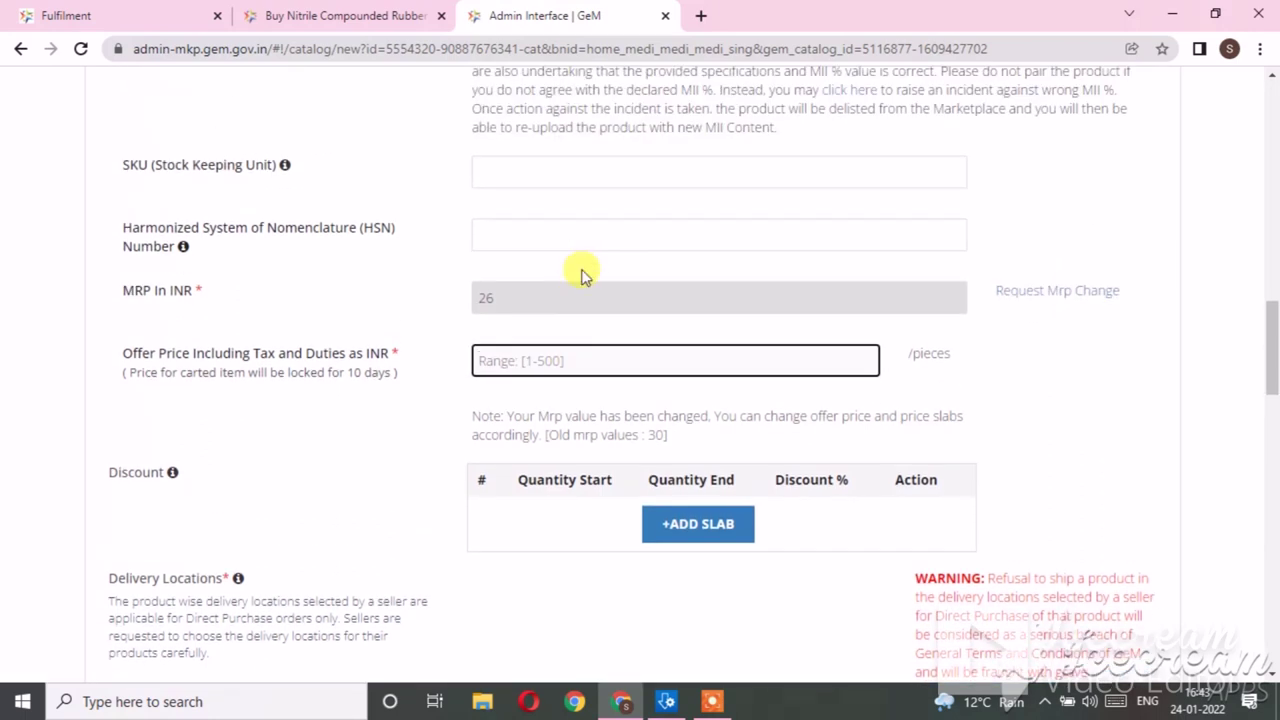
{"action": "type", "text": "19"}
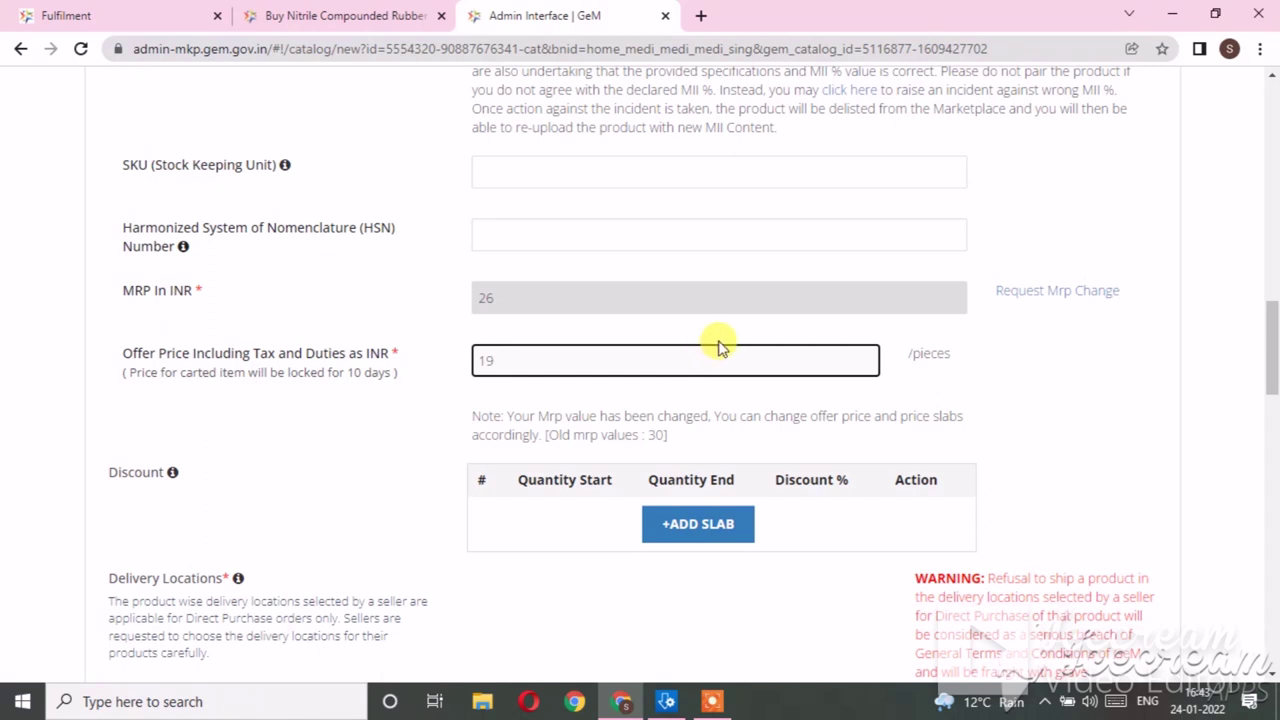
Step: Select the entire North zone as the delivery location and accept serviceability for all its districts and pincodes
{"action": "scroll", "coordinate": [686, 358], "scroll_direction": "down", "scroll_amount": 4}
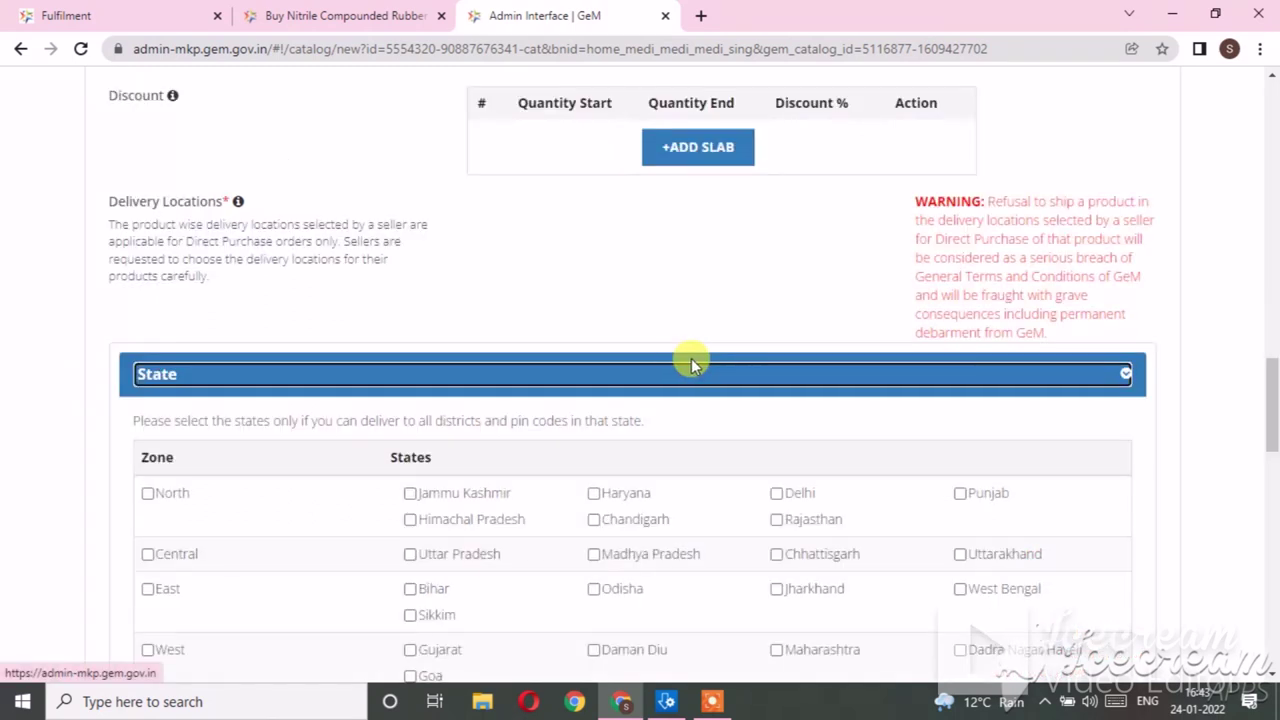
{"action": "scroll", "coordinate": [702, 355], "scroll_direction": "up", "scroll_amount": 3}
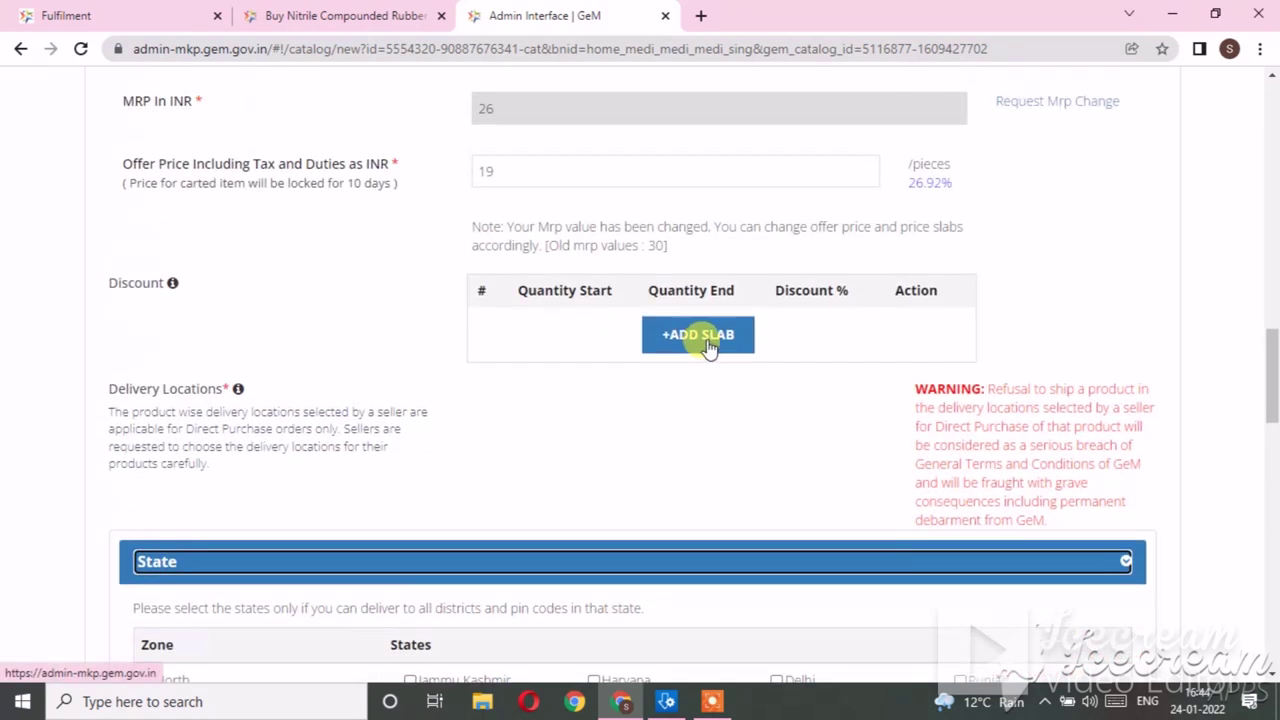
{"action": "scroll", "coordinate": [710, 345], "scroll_direction": "down", "scroll_amount": 1}
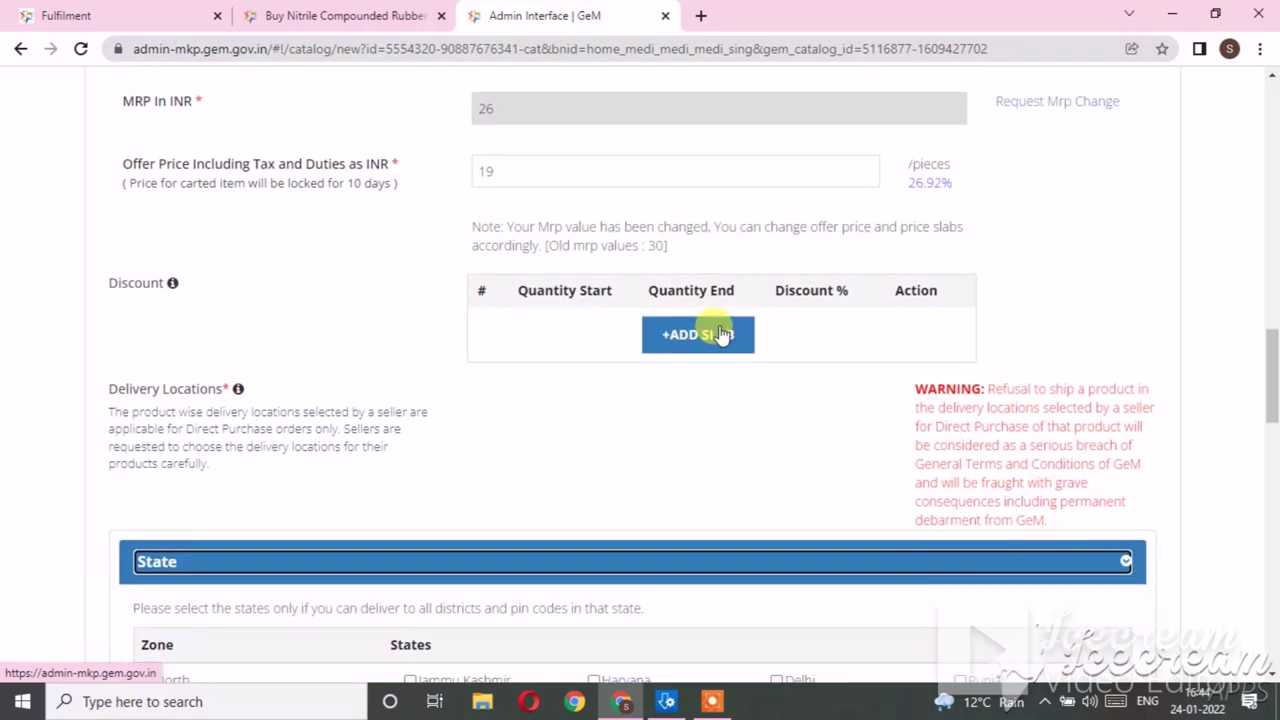
{"action": "scroll", "coordinate": [914, 198], "scroll_direction": "down", "scroll_amount": 1}
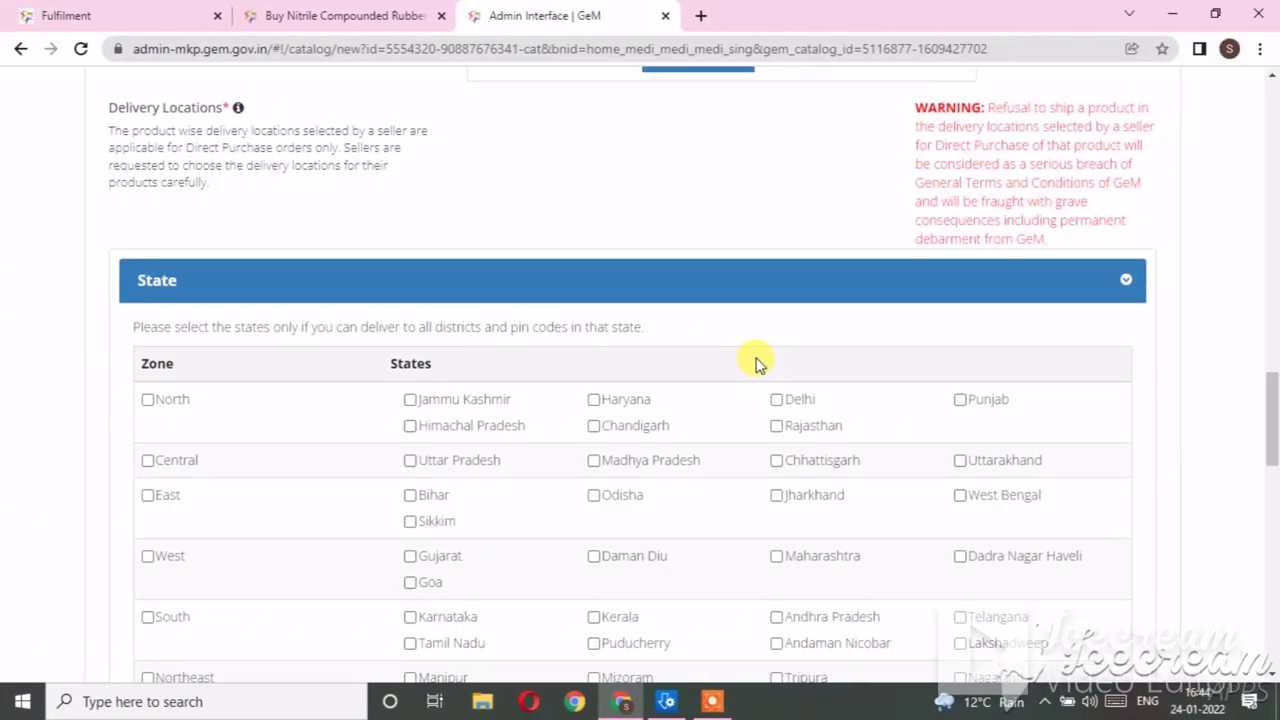
{"action": "scroll", "coordinate": [757, 363], "scroll_direction": "down", "scroll_amount": 2}
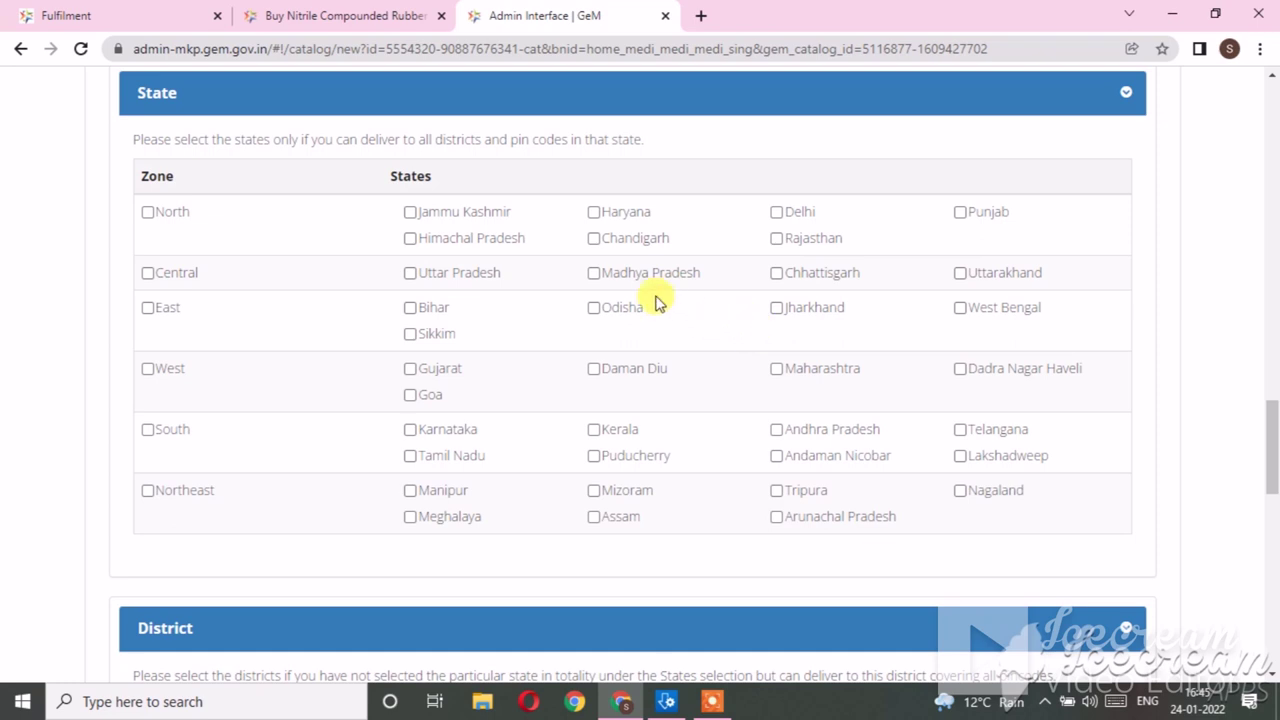
{"action": "left_click", "coordinate": [148, 214]}
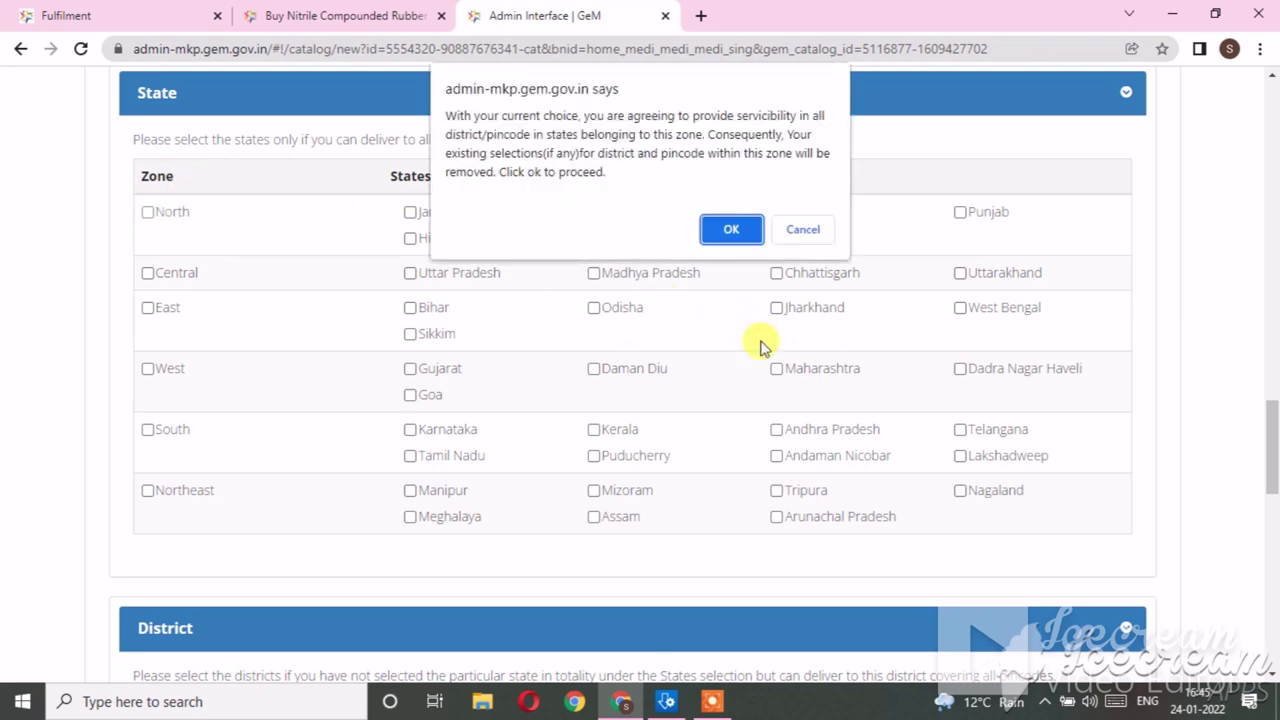
{"action": "left_click", "coordinate": [740, 232]}
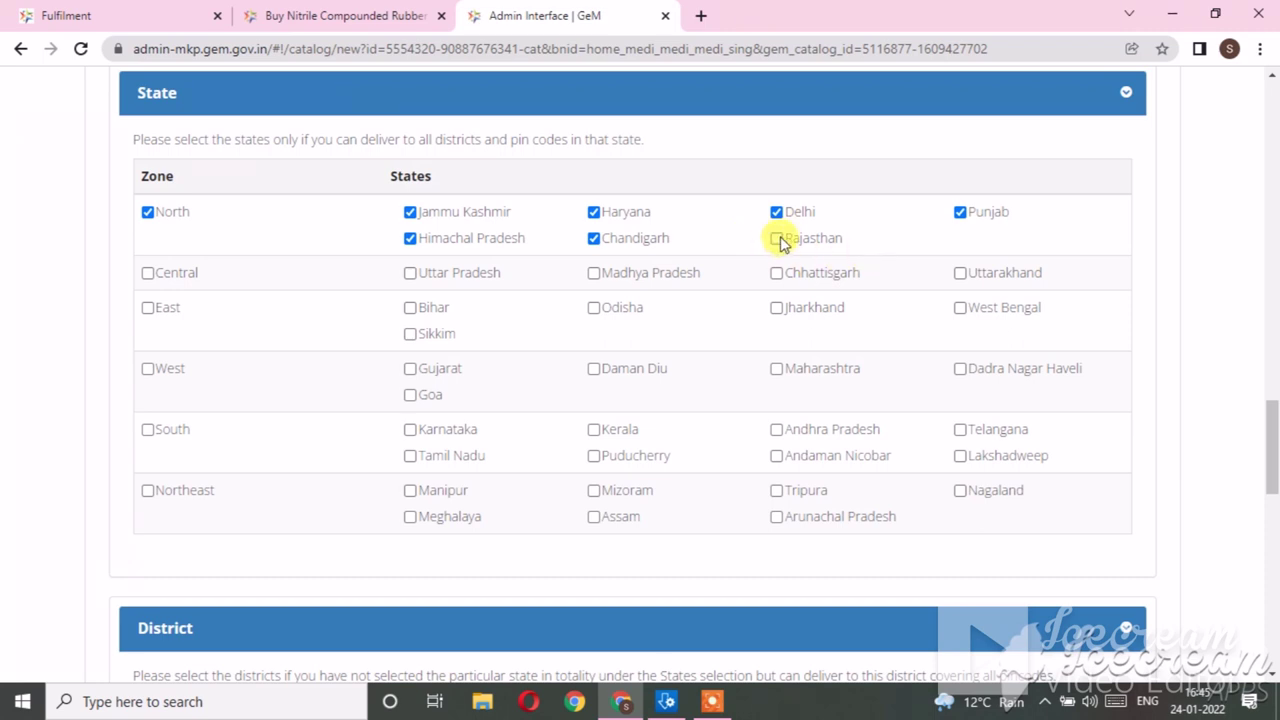
Step: Set the current stock / maximum quantity to 10000 and the minimum quantity per consignee to 2000
{"action": "scroll", "coordinate": [812, 225], "scroll_direction": "down", "scroll_amount": 5}
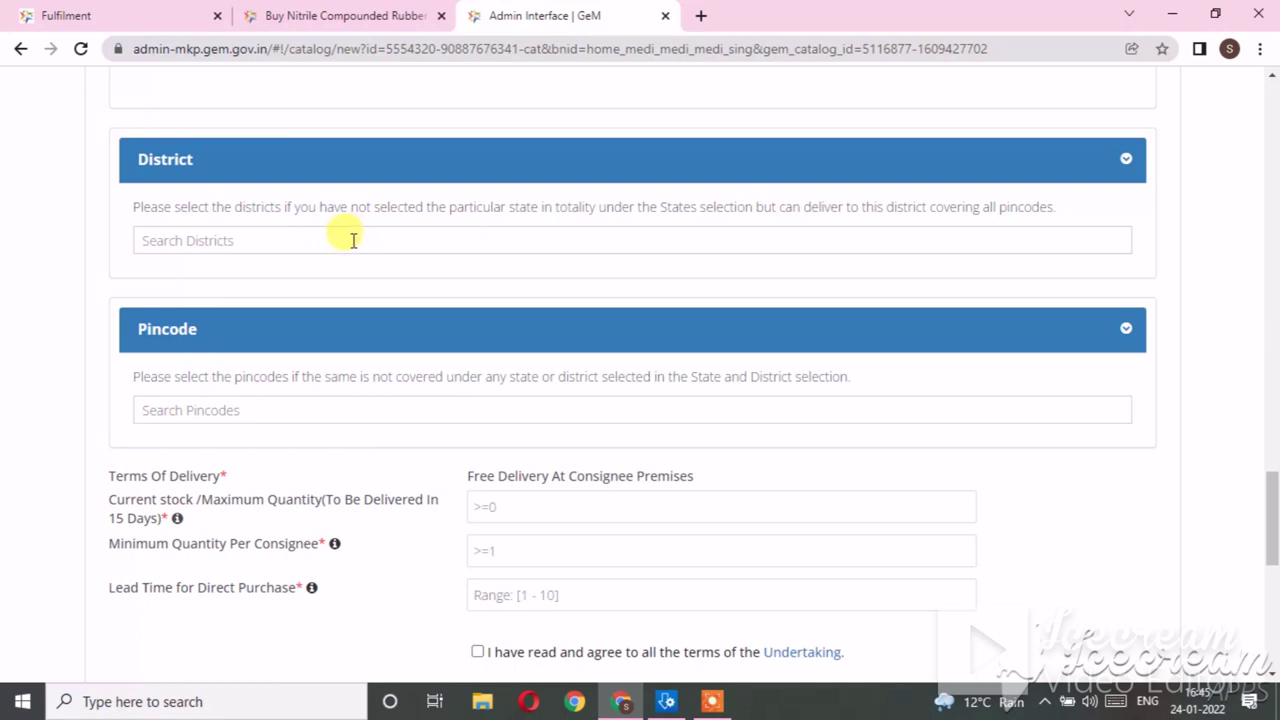
{"action": "scroll", "coordinate": [348, 238], "scroll_direction": "down", "scroll_amount": 2}
{"action": "scroll", "coordinate": [360, 200], "scroll_direction": "down", "scroll_amount": 1}
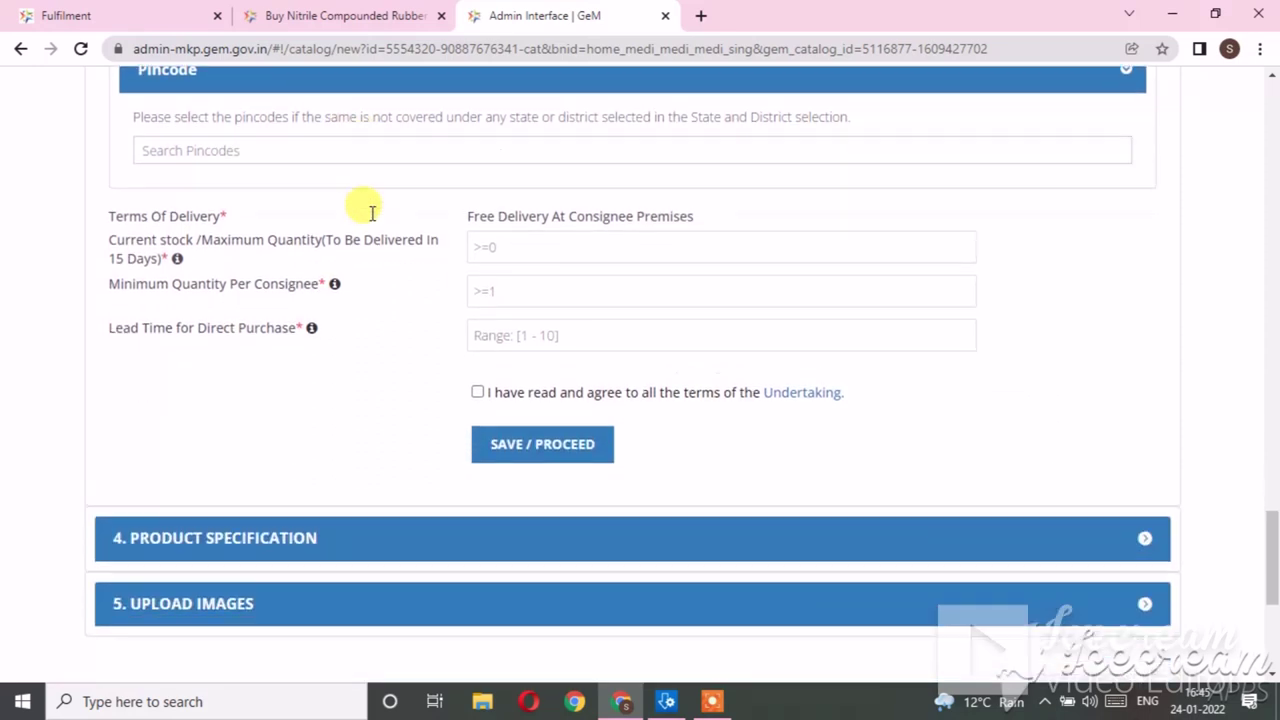
{"action": "scroll", "coordinate": [363, 190], "scroll_direction": "up", "scroll_amount": 1}
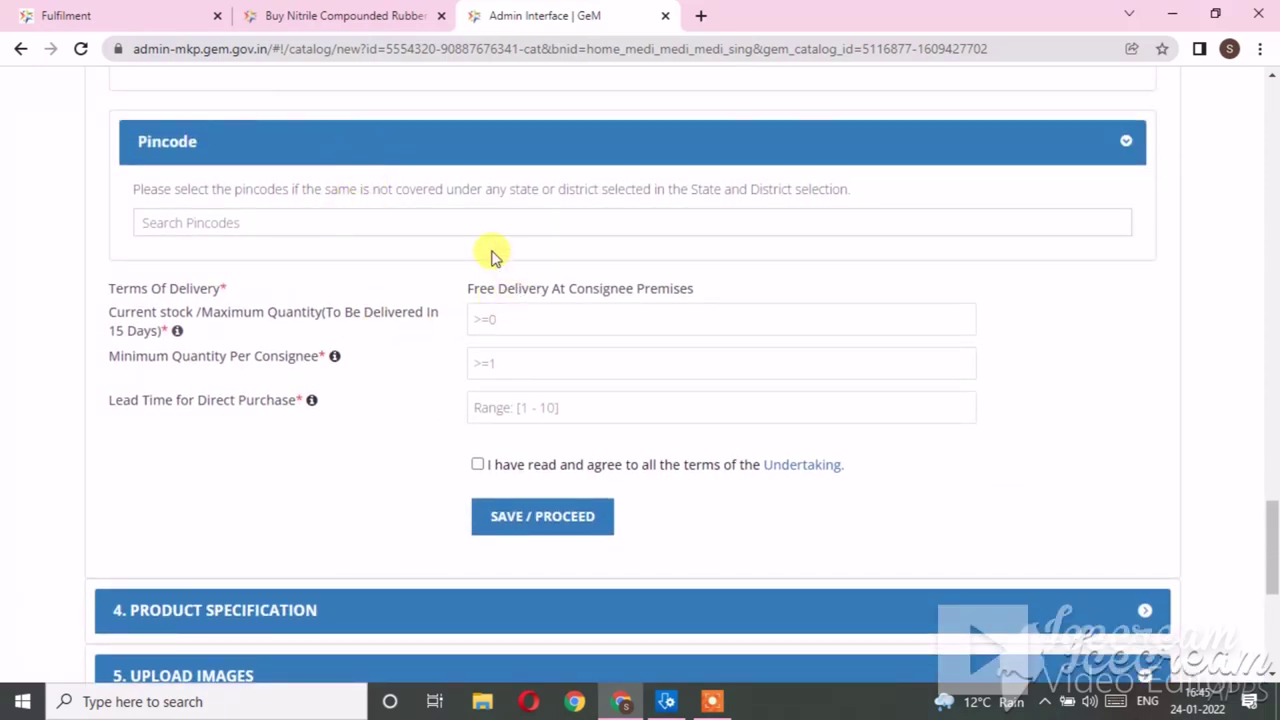
{"action": "left_click", "coordinate": [576, 322]}
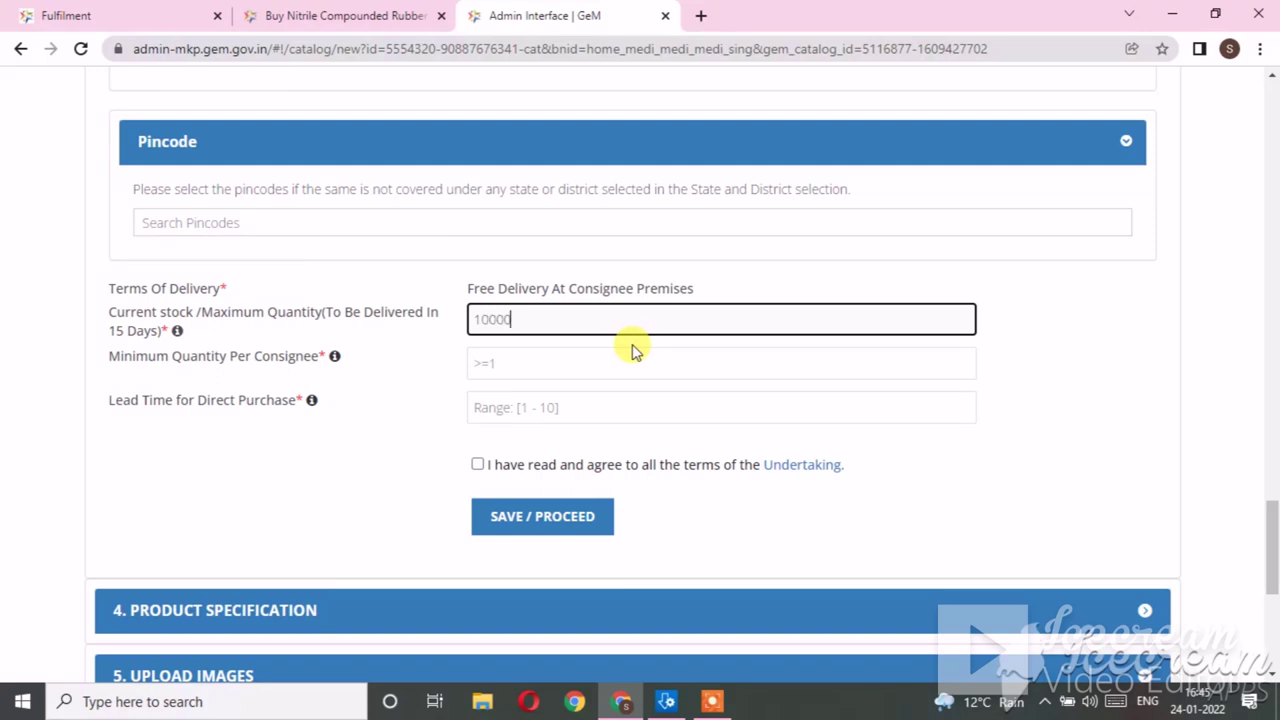
{"action": "left_click", "coordinate": [572, 363]}
{"action": "type", "text": "2000"}
{"action": "key", "text": "Tab"}
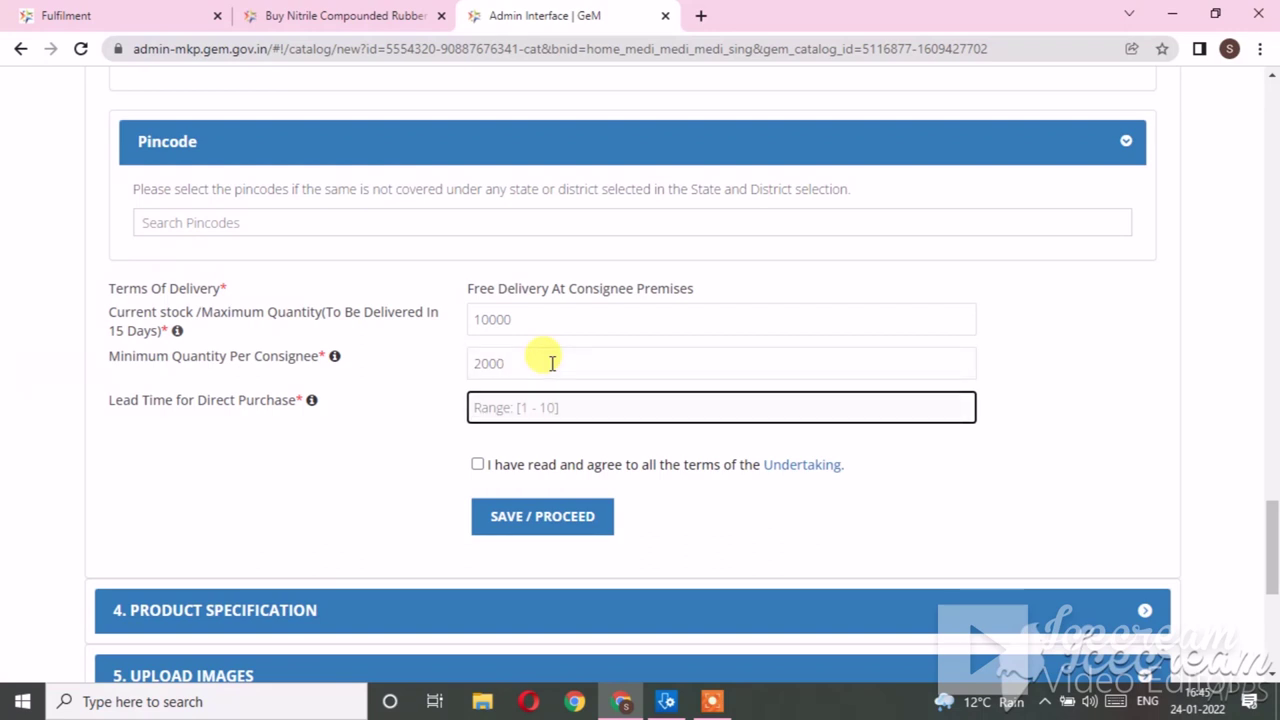
Step: Set the Lead Time for Direct Purchase to 5
{"action": "type", "text": "3"}
{"action": "key", "text": "BackSpace"}
{"action": "type", "text": "5"}
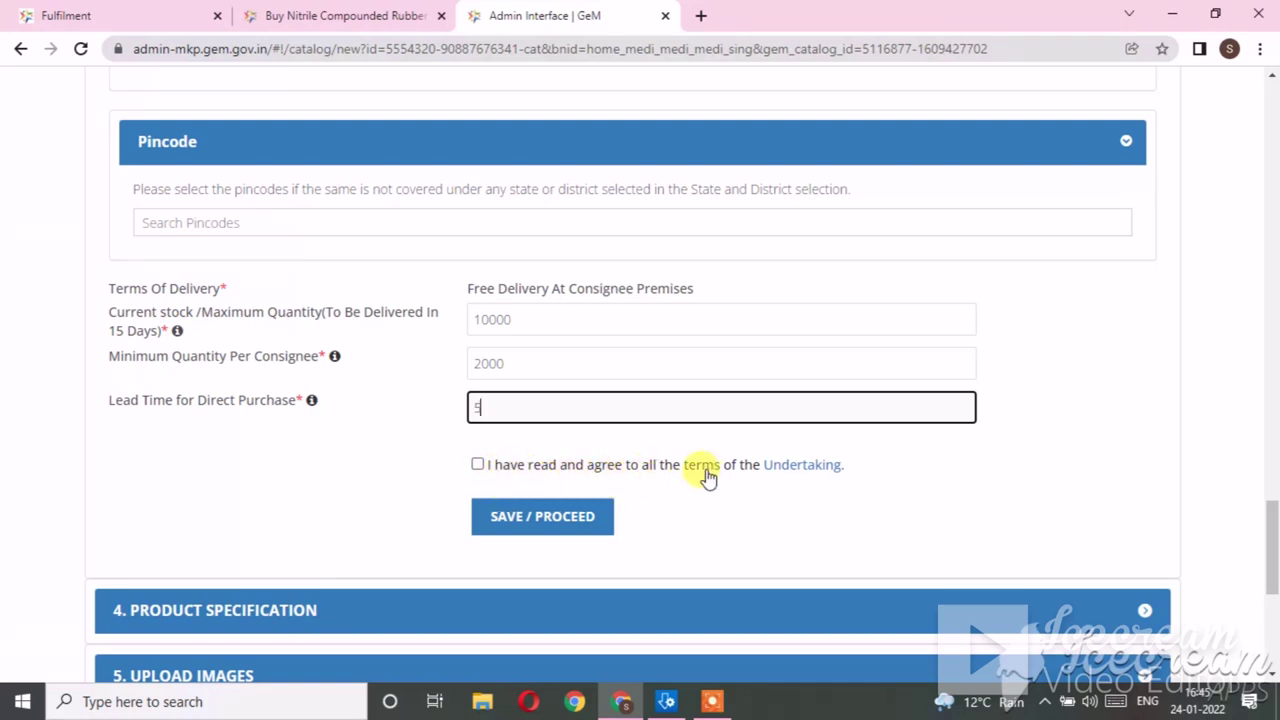
Step: Read the Verification for Chain Documents Undertaking and close it
{"action": "left_click", "coordinate": [814, 469]}
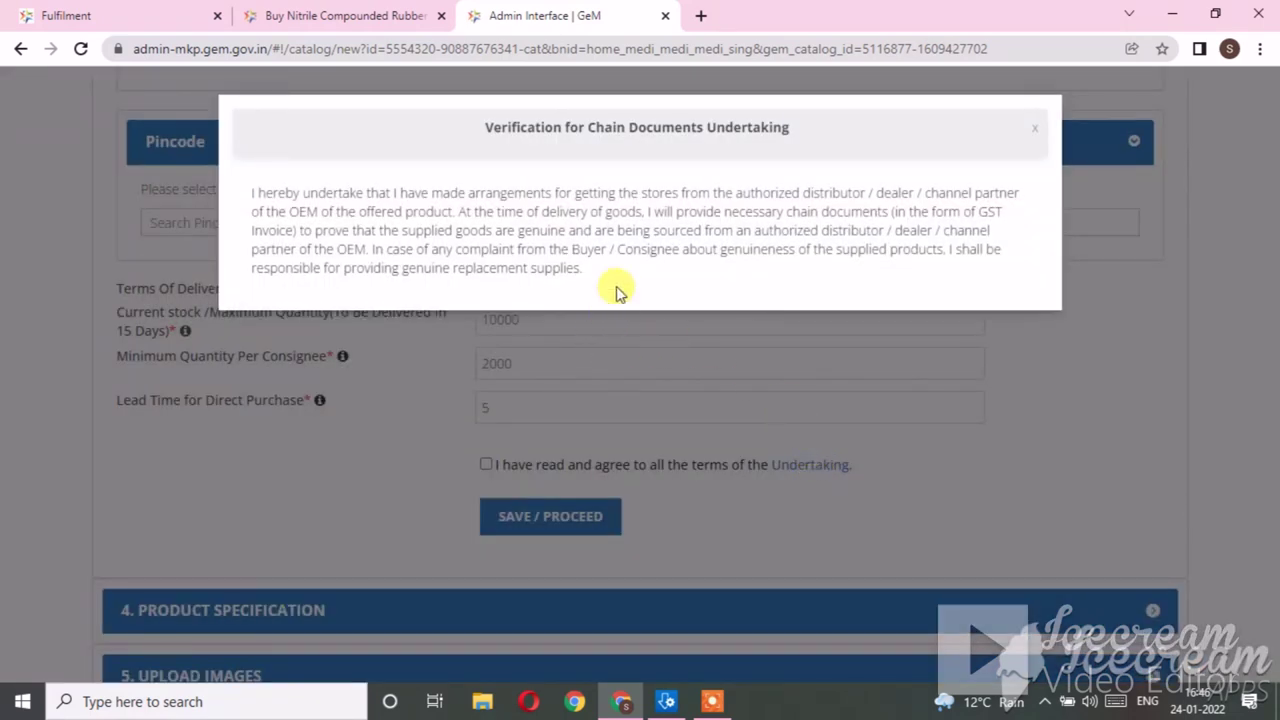
{"action": "left_click_drag", "start_coordinate": [600, 280], "coordinate": [250, 195]}
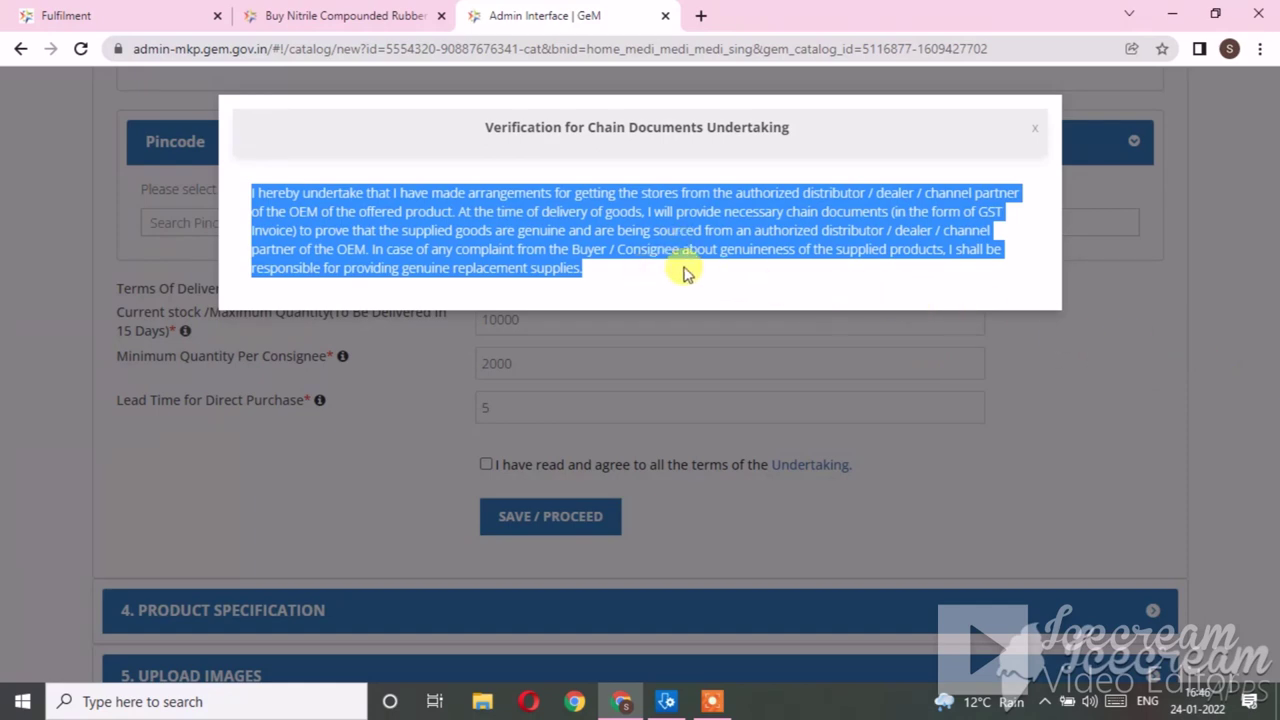
{"action": "left_click", "coordinate": [1037, 134]}
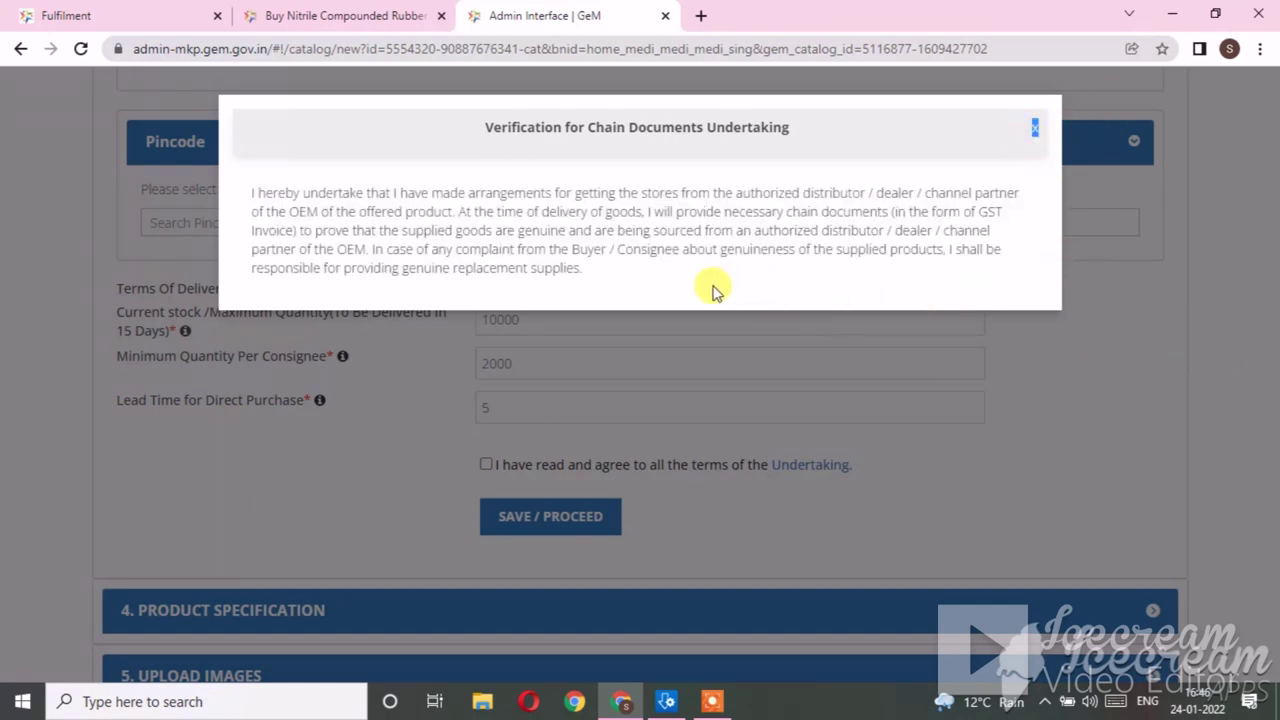
{"action": "left_click", "coordinate": [1036, 132]}
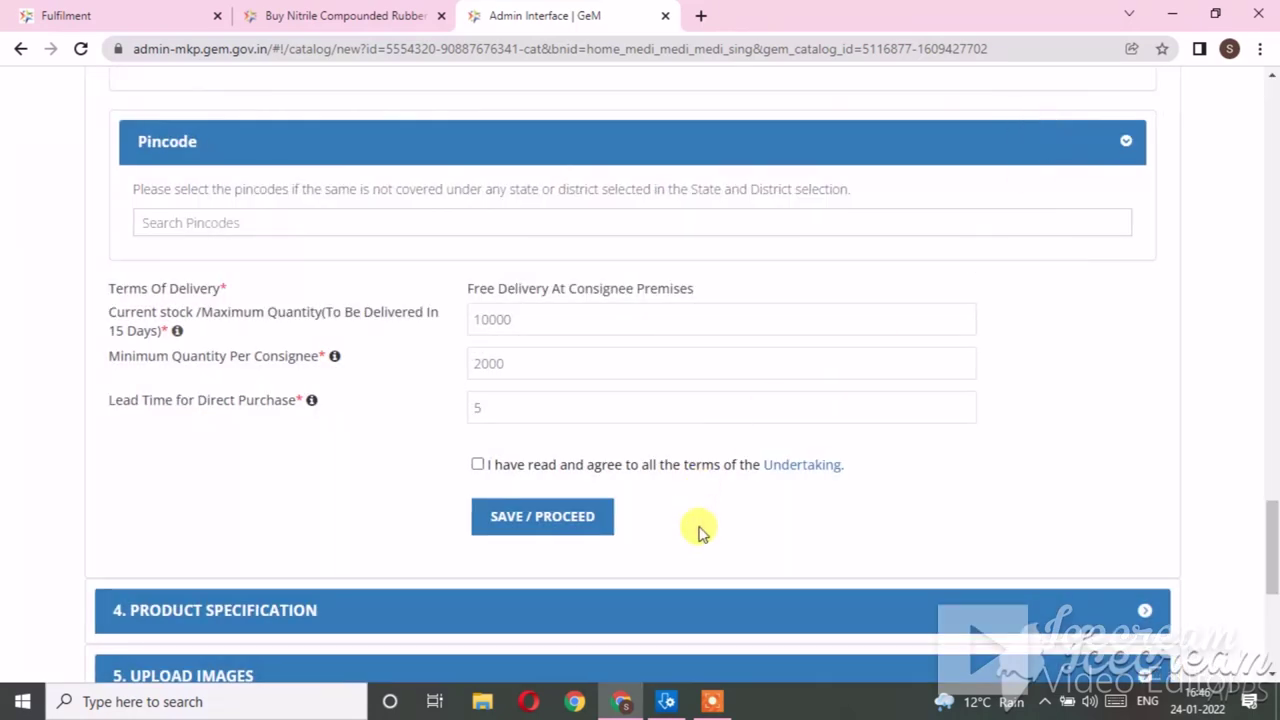
Step: Agree to the terms of the Undertaking and save the Offering Quantity & Price section
{"action": "left_click", "coordinate": [478, 466]}
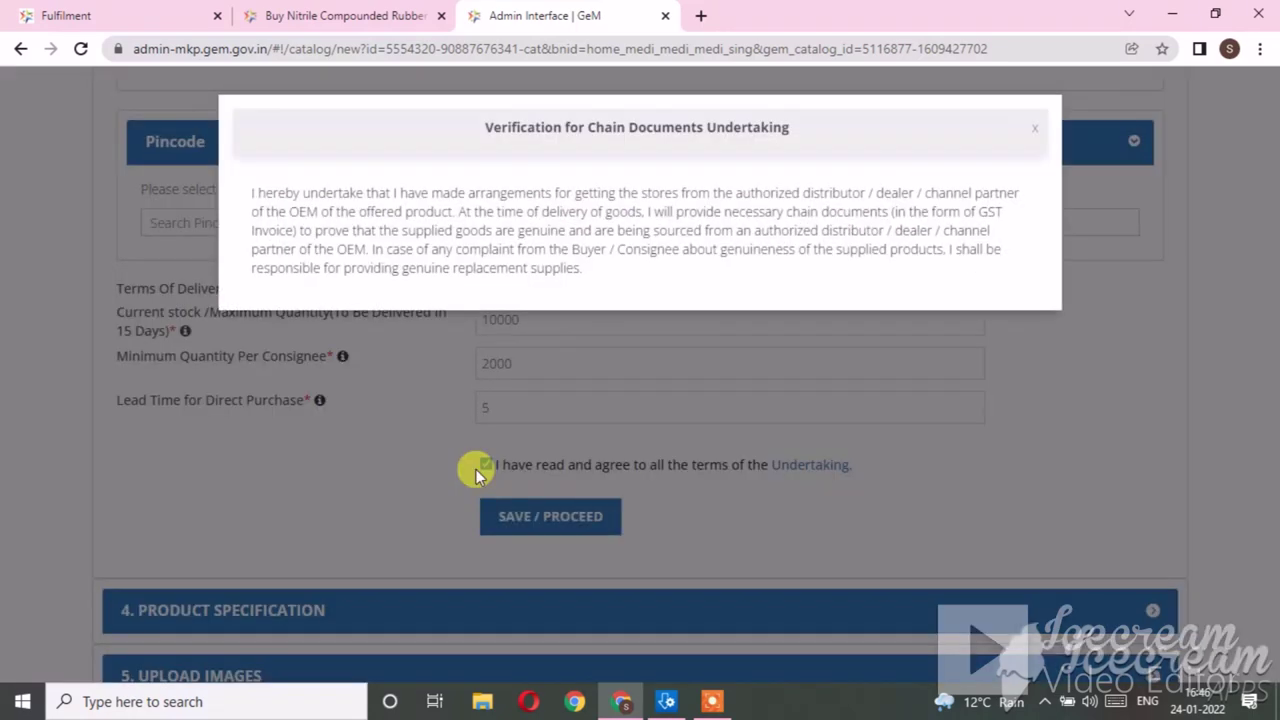
{"action": "left_click", "coordinate": [1034, 129]}
{"action": "scroll", "coordinate": [630, 465], "scroll_direction": "down", "scroll_amount": 2}
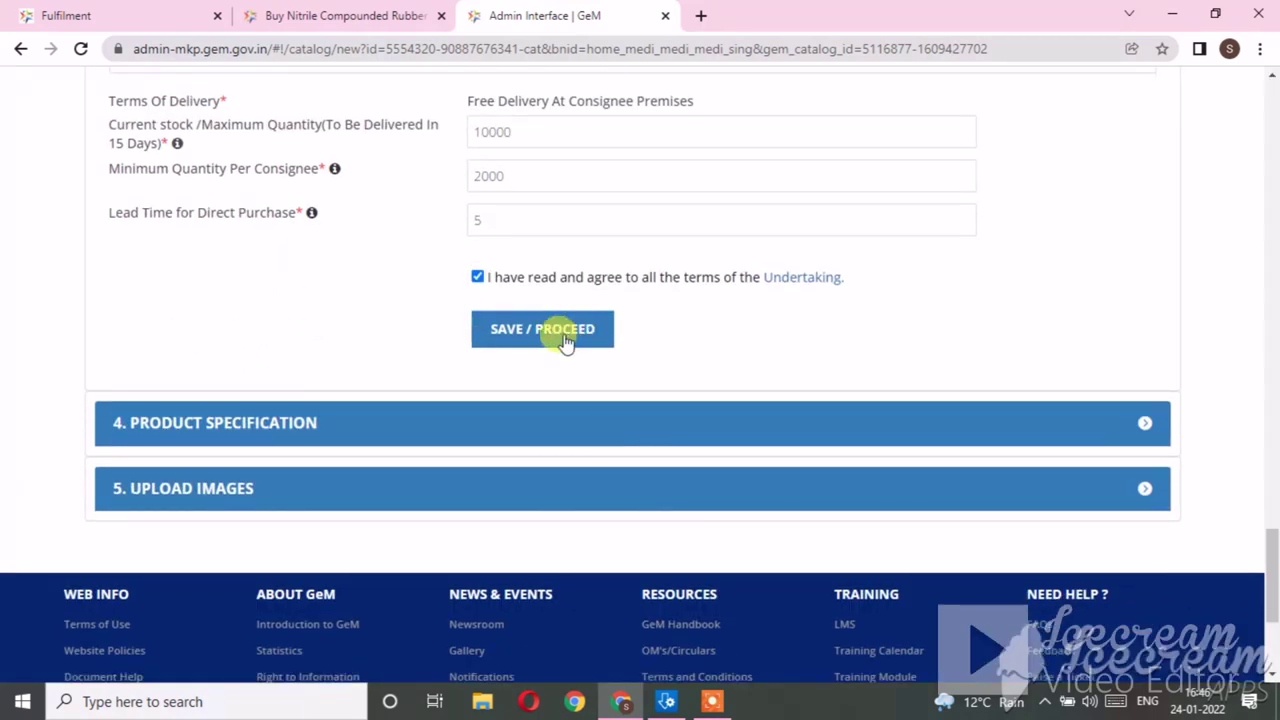
{"action": "left_click", "coordinate": [560, 340]}
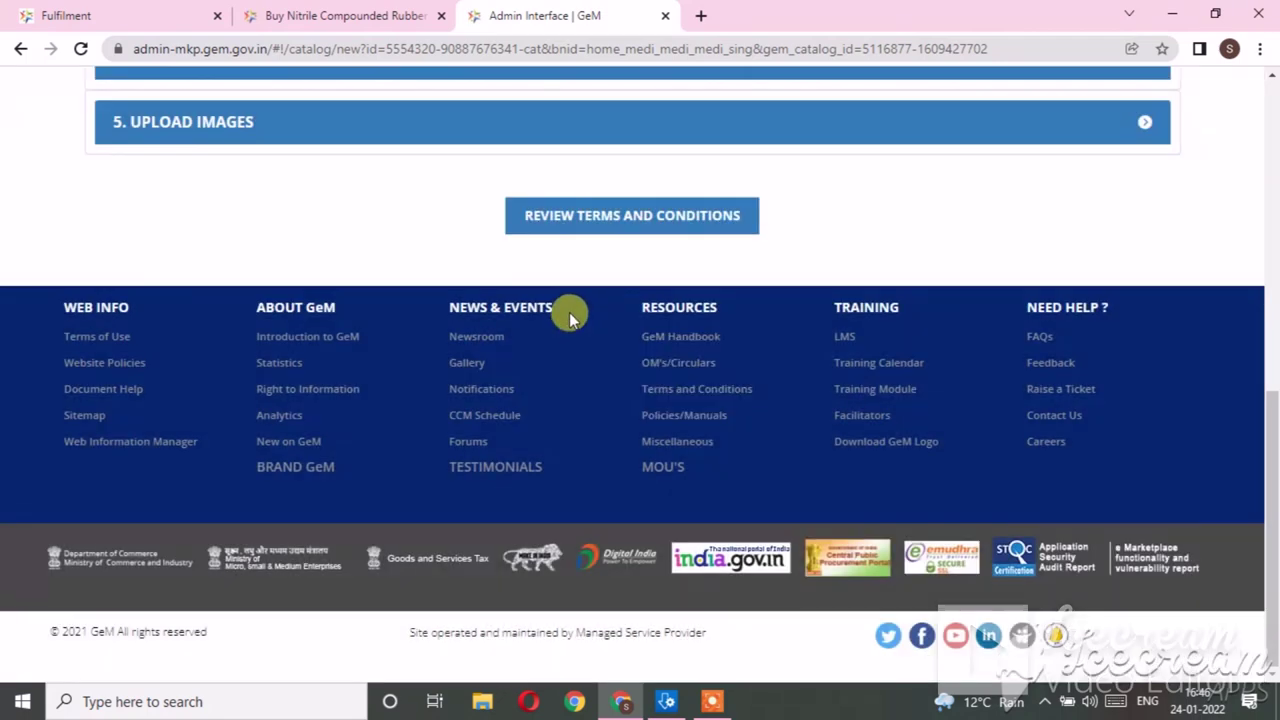
Step: Review the terms and conditions by opening the current General Terms and Conditions PDF, GTC_on_GeM_V1.20_24Dec21
{"action": "scroll", "coordinate": [567, 316], "scroll_direction": "up", "scroll_amount": 1}
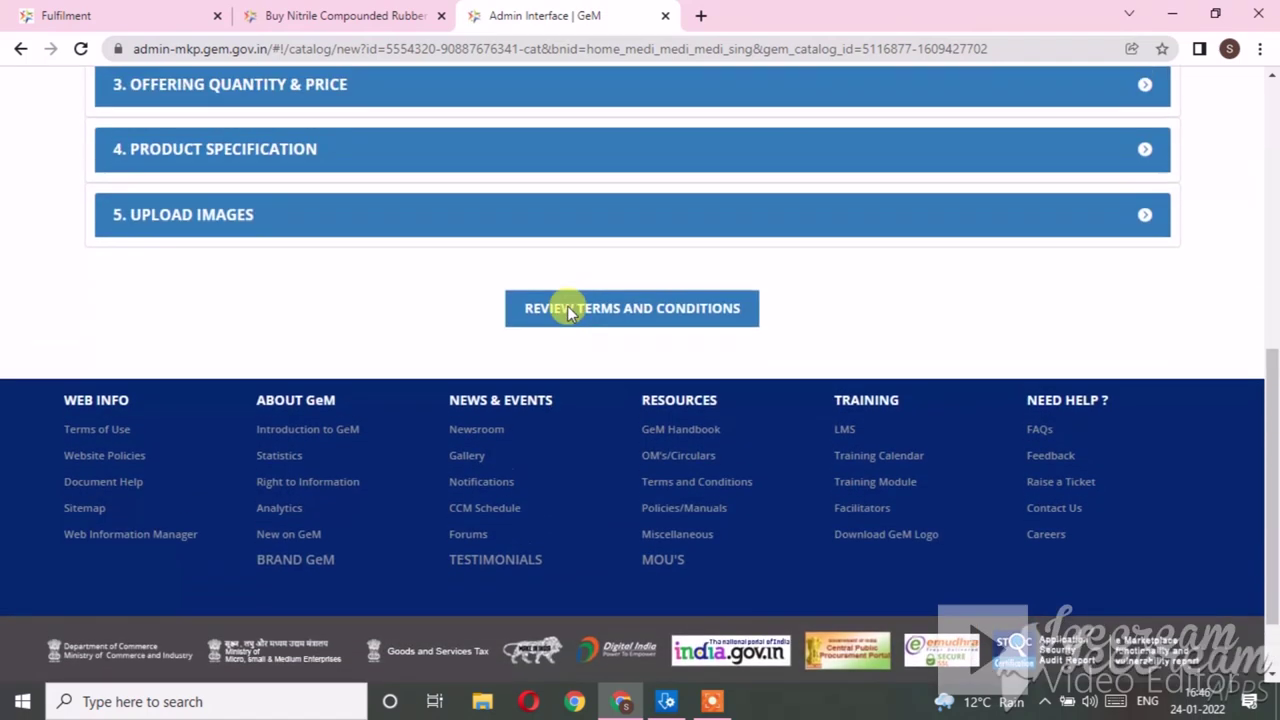
{"action": "left_click", "coordinate": [705, 312]}
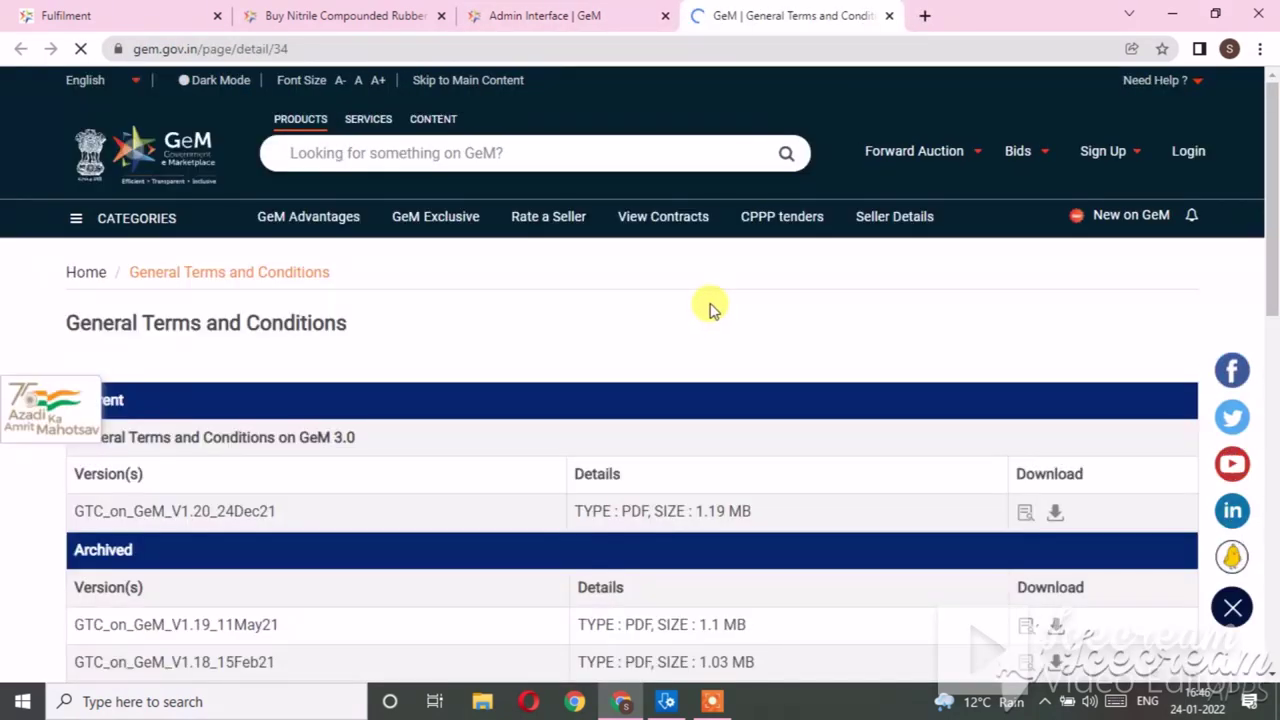
{"action": "scroll", "coordinate": [710, 312], "scroll_direction": "down", "scroll_amount": 2}
{"action": "scroll", "coordinate": [710, 312], "scroll_direction": "down", "scroll_amount": 1}
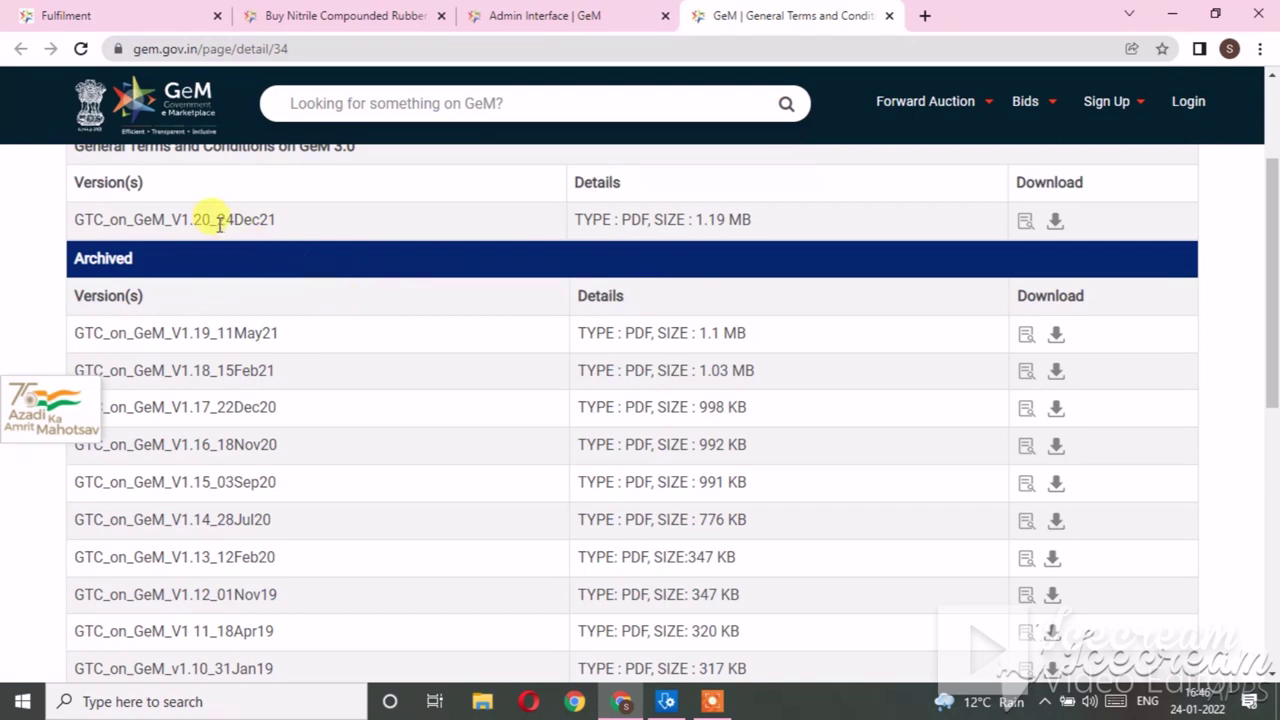
{"action": "left_click", "coordinate": [1055, 220]}
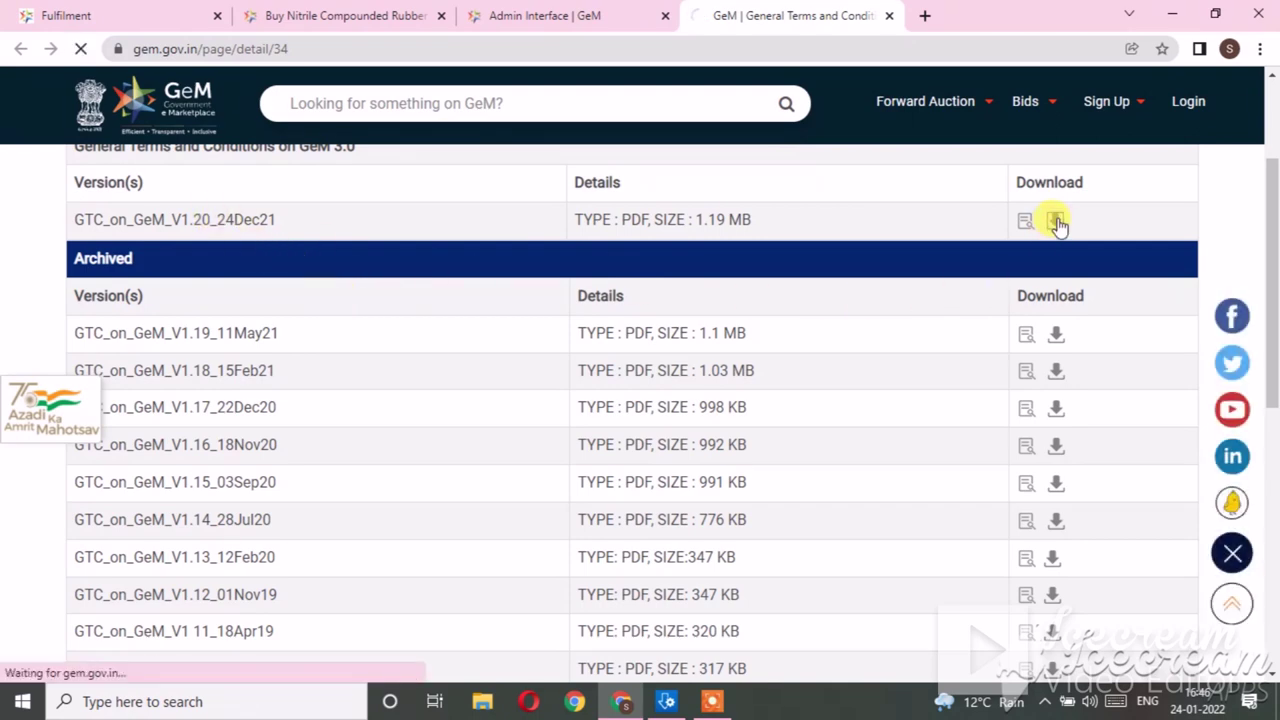
Step: Look through the General Terms and Conditions document from the introduction to the list of prohibitive activities
{"action": "scroll", "coordinate": [735, 468], "scroll_direction": "down", "scroll_amount": 5}
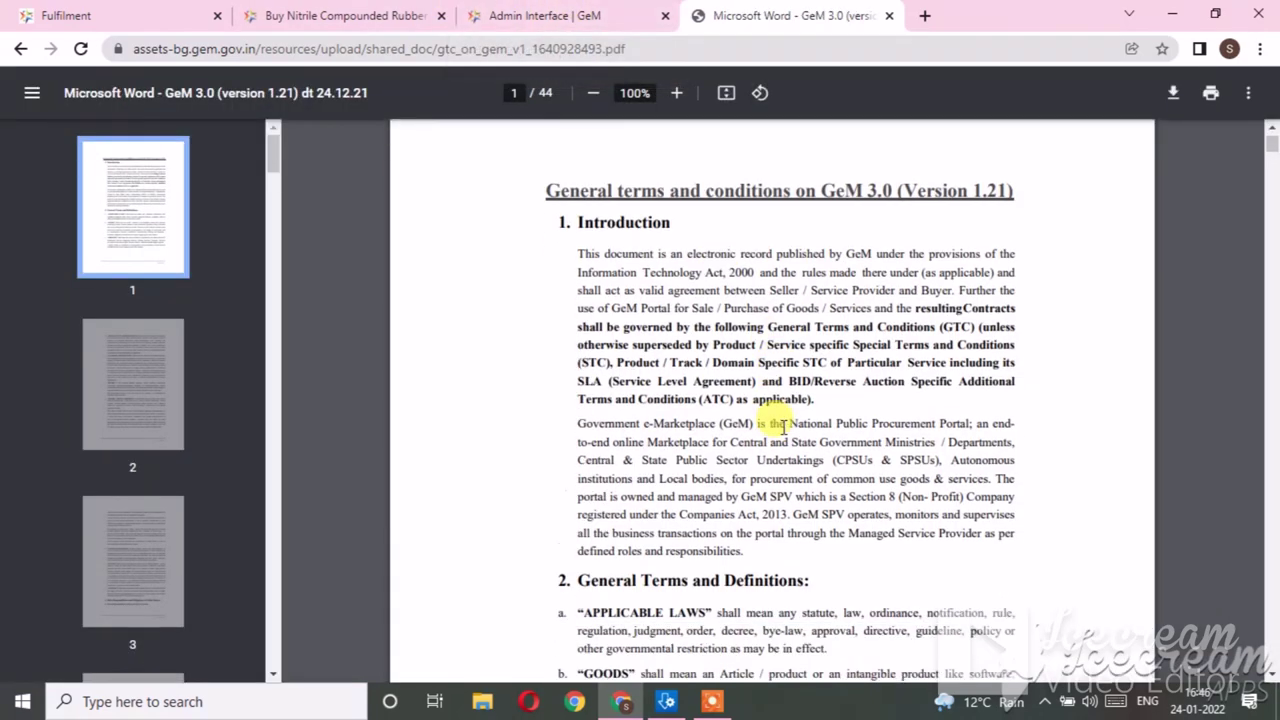
{"action": "scroll", "coordinate": [760, 460], "scroll_direction": "down", "scroll_amount": 10}
{"action": "scroll", "coordinate": [760, 475], "scroll_direction": "down", "scroll_amount": 20}
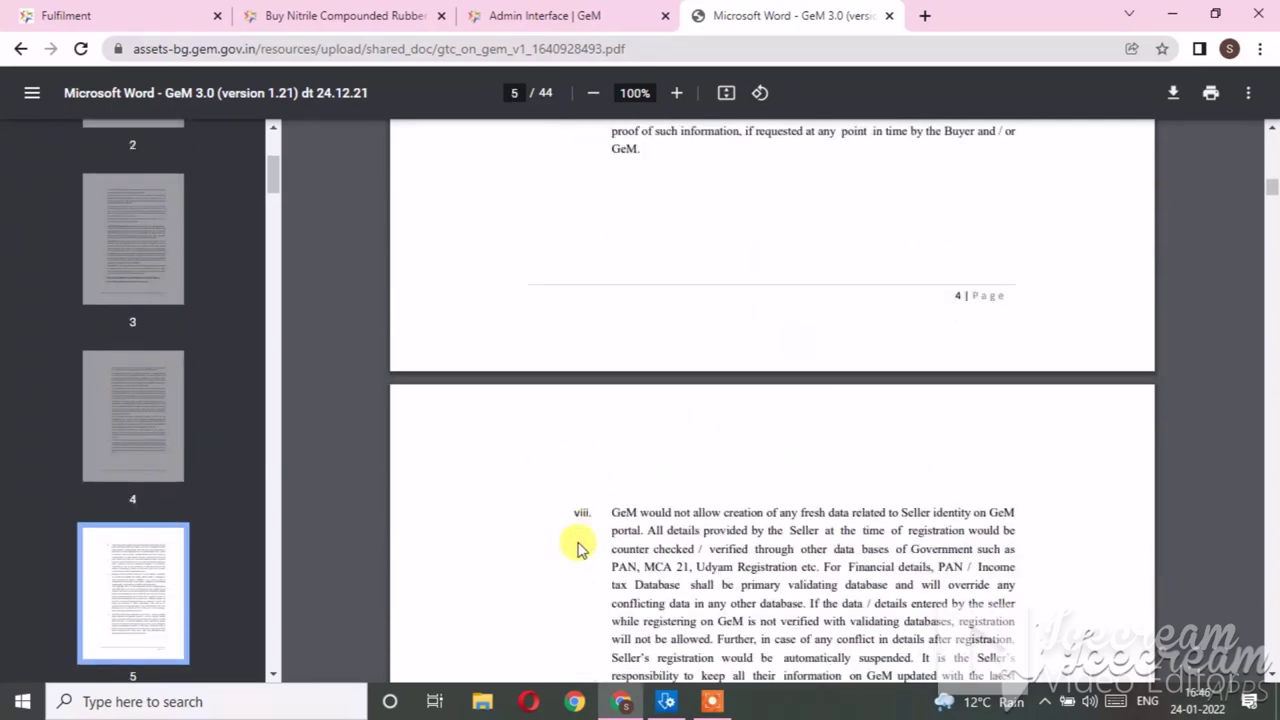
{"action": "left_click_drag", "start_coordinate": [1271, 195], "coordinate": [1273, 570]}
{"action": "left_click", "coordinate": [606, 12]}
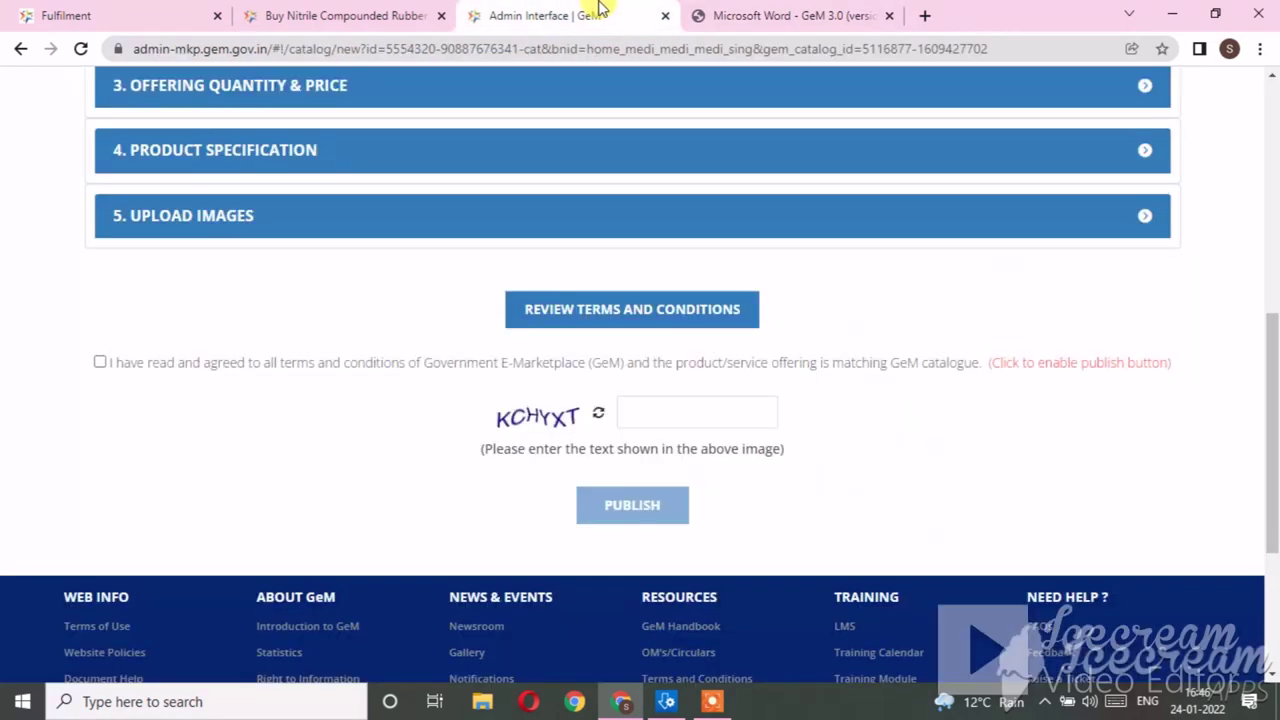
{"action": "left_click", "coordinate": [745, 15]}
{"action": "scroll", "coordinate": [796, 170], "scroll_direction": "up", "scroll_amount": 3}
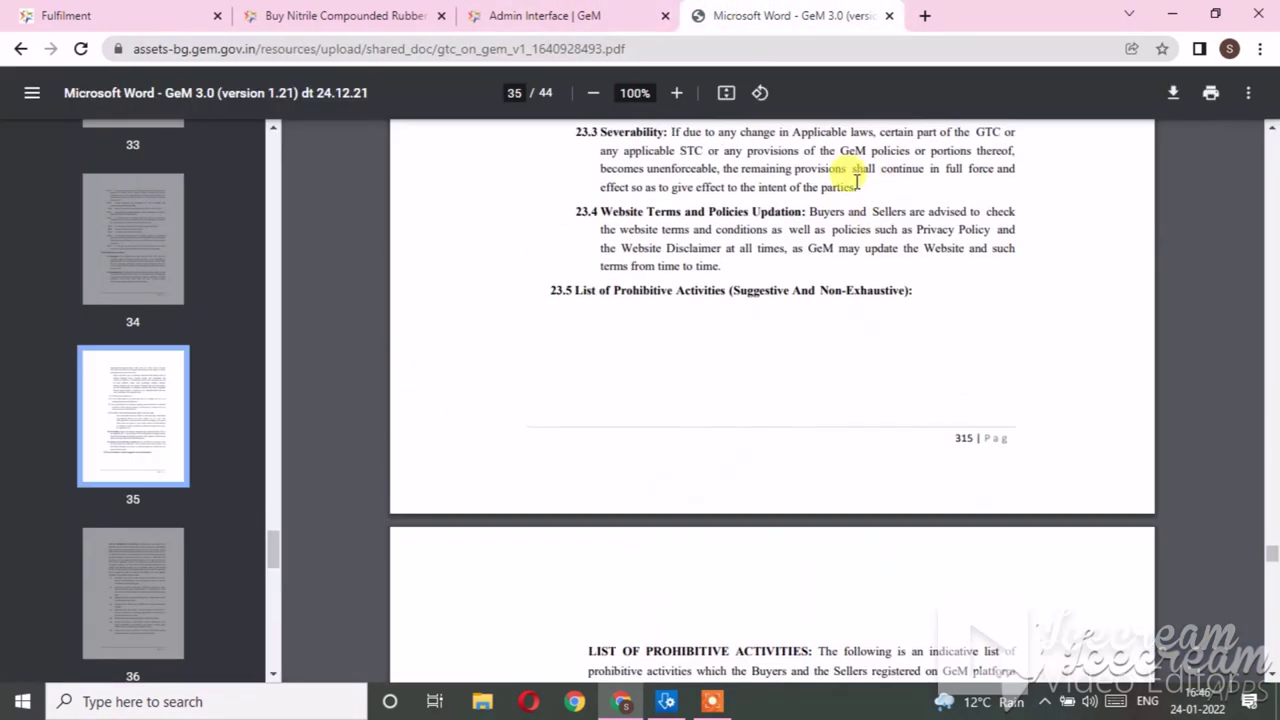
Step: Return to the catalog form and agree to the GeM terms and conditions and to the offering matching the GeM catalogue
{"action": "left_click", "coordinate": [520, 15]}
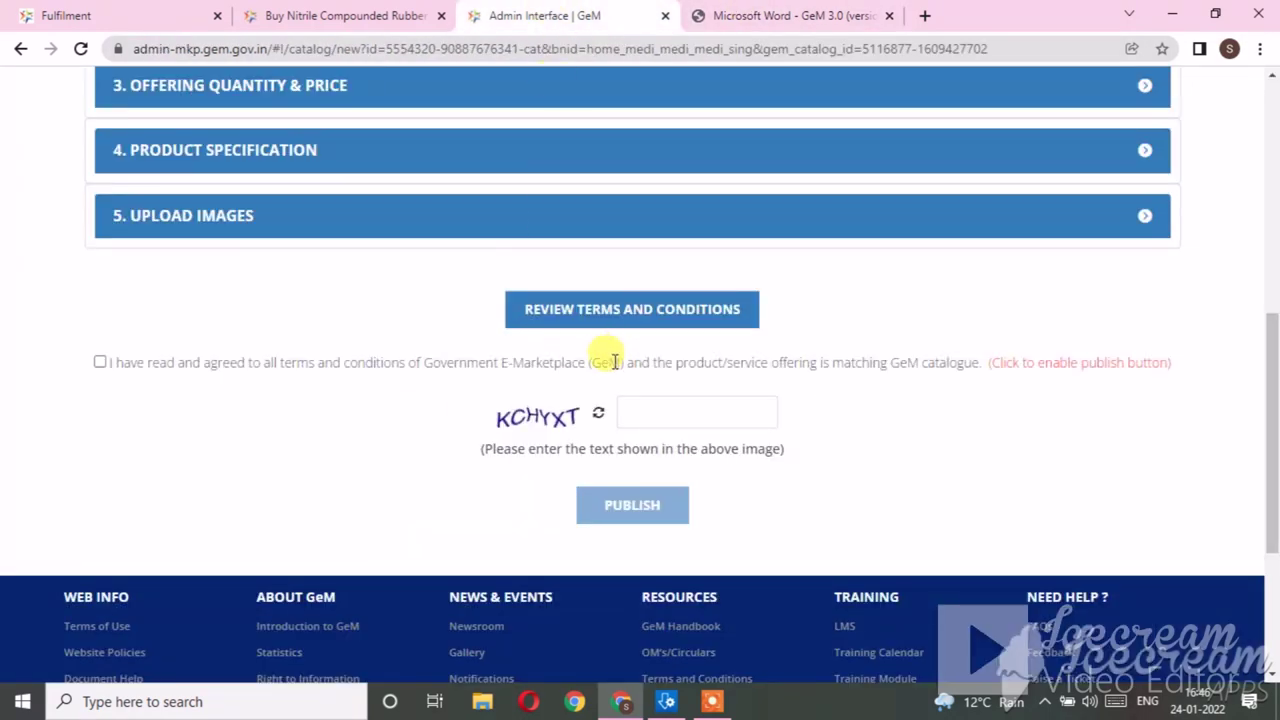
{"action": "left_click", "coordinate": [101, 360]}
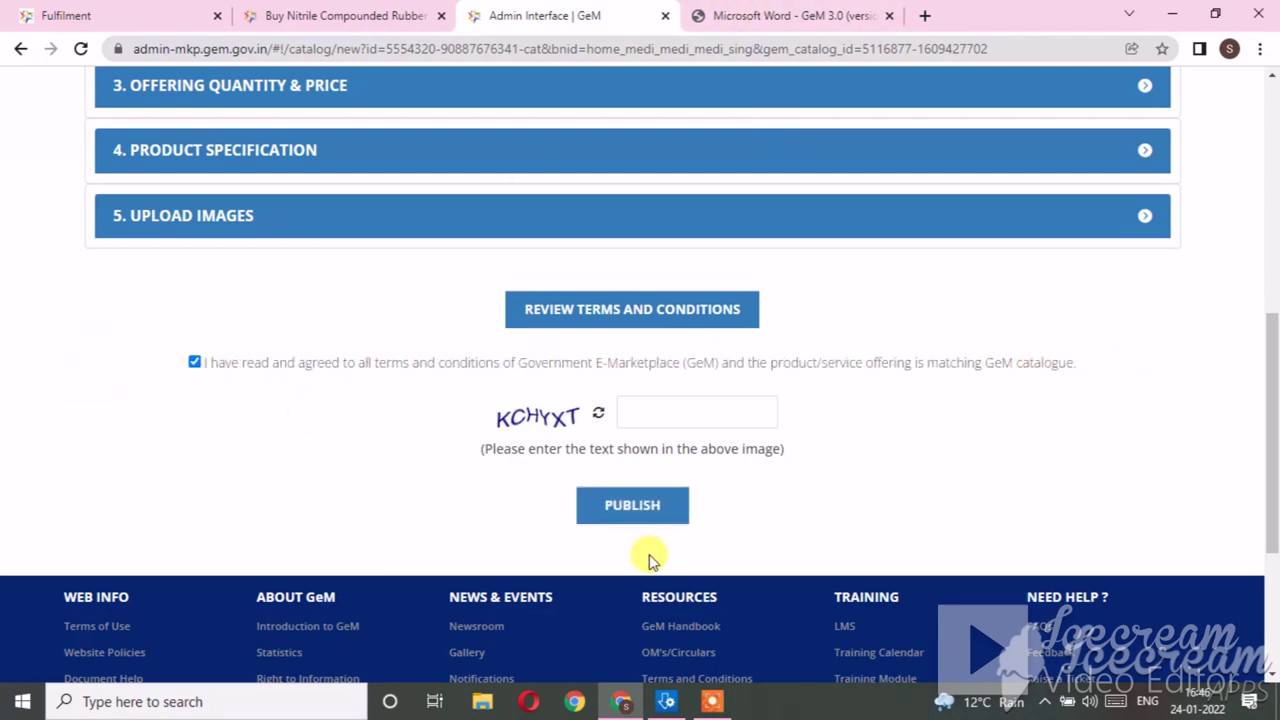
Step: Publish the product with the captcha text from the image and go to the catalogue dashboard
{"action": "left_click", "coordinate": [648, 410]}
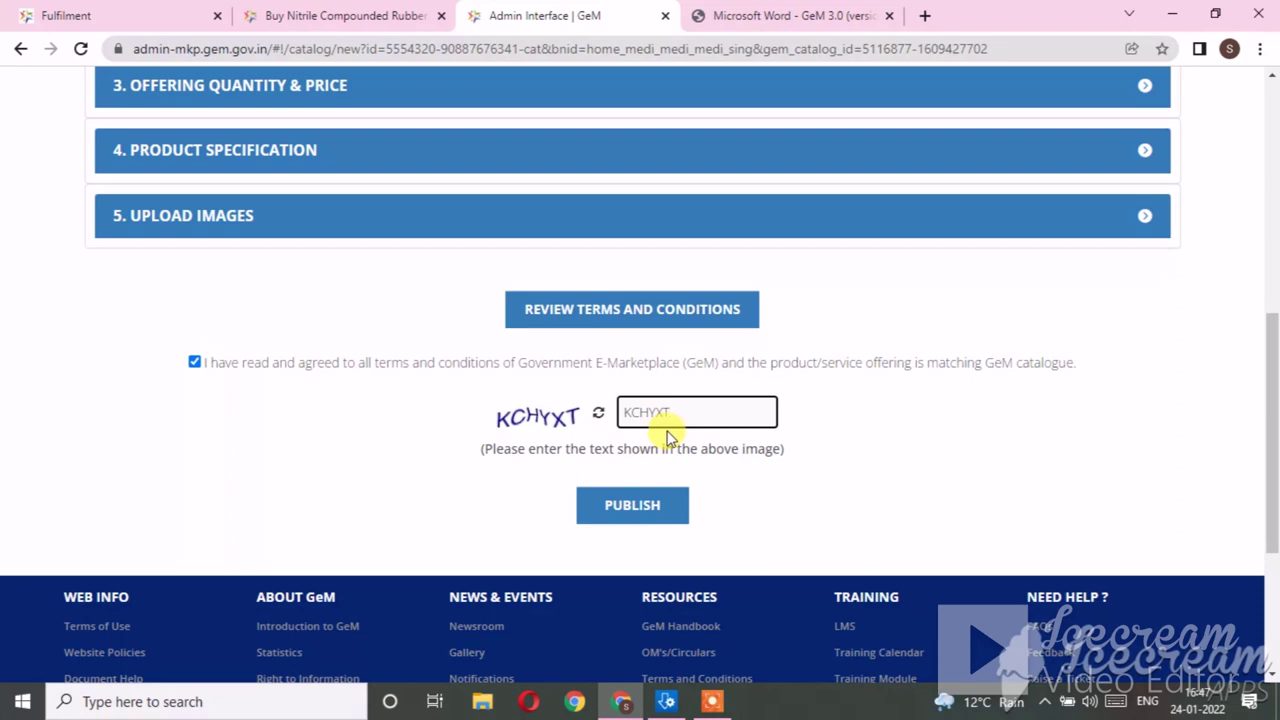
{"action": "left_click", "coordinate": [628, 506]}
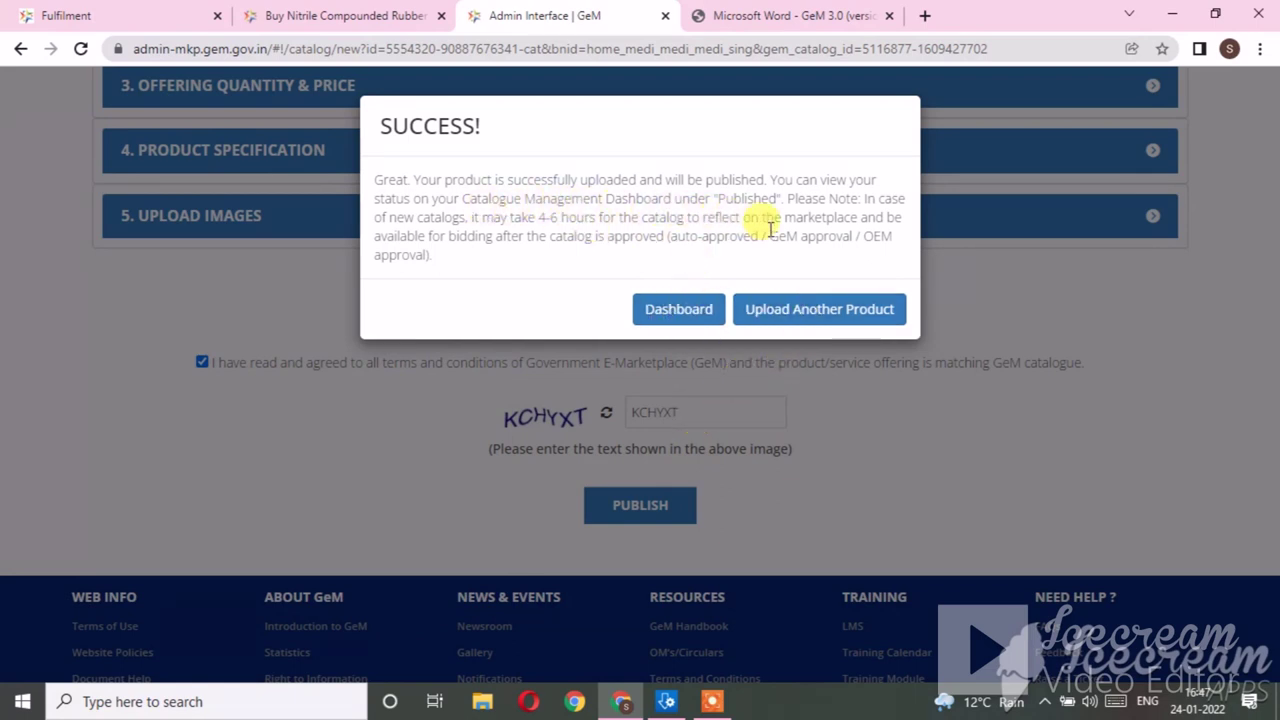
{"action": "left_click", "coordinate": [691, 309]}
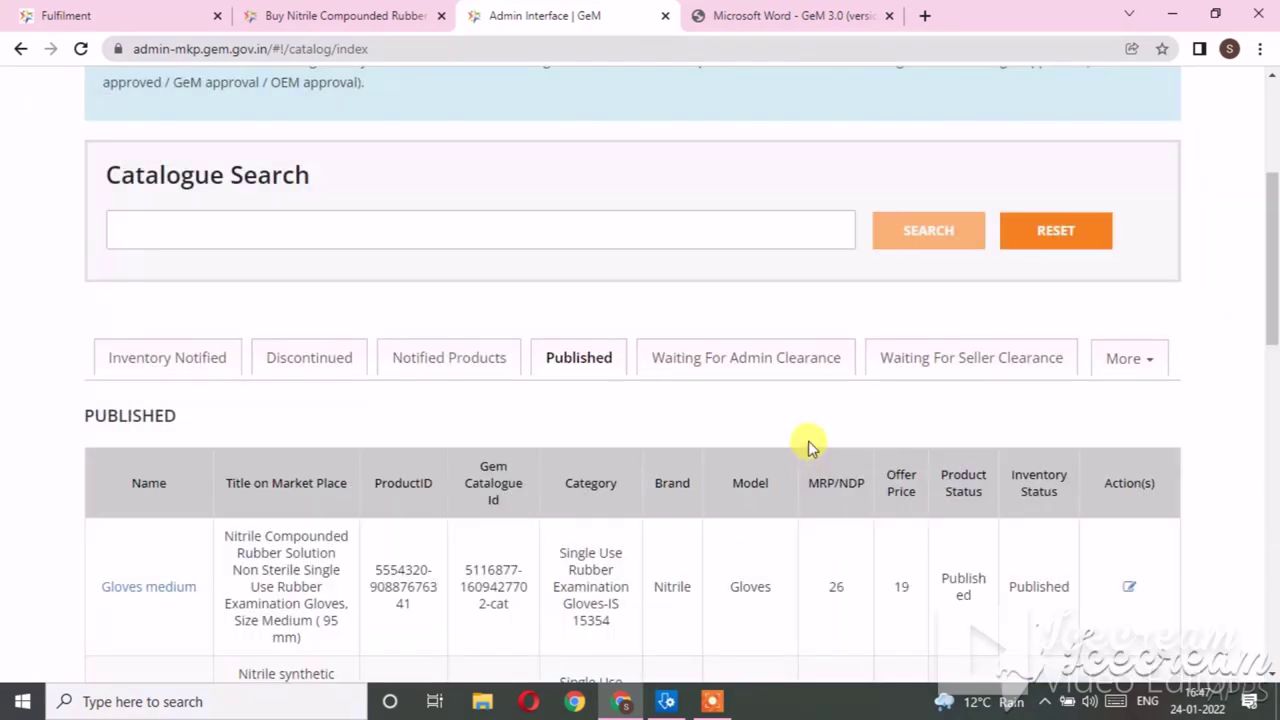
Step: Check the catalogue's products waiting for admin clearance and return to the list of published products
{"action": "scroll", "coordinate": [808, 440], "scroll_direction": "down", "scroll_amount": 4}
{"action": "scroll", "coordinate": [780, 370], "scroll_direction": "up", "scroll_amount": 2}
{"action": "left_click", "coordinate": [743, 256]}
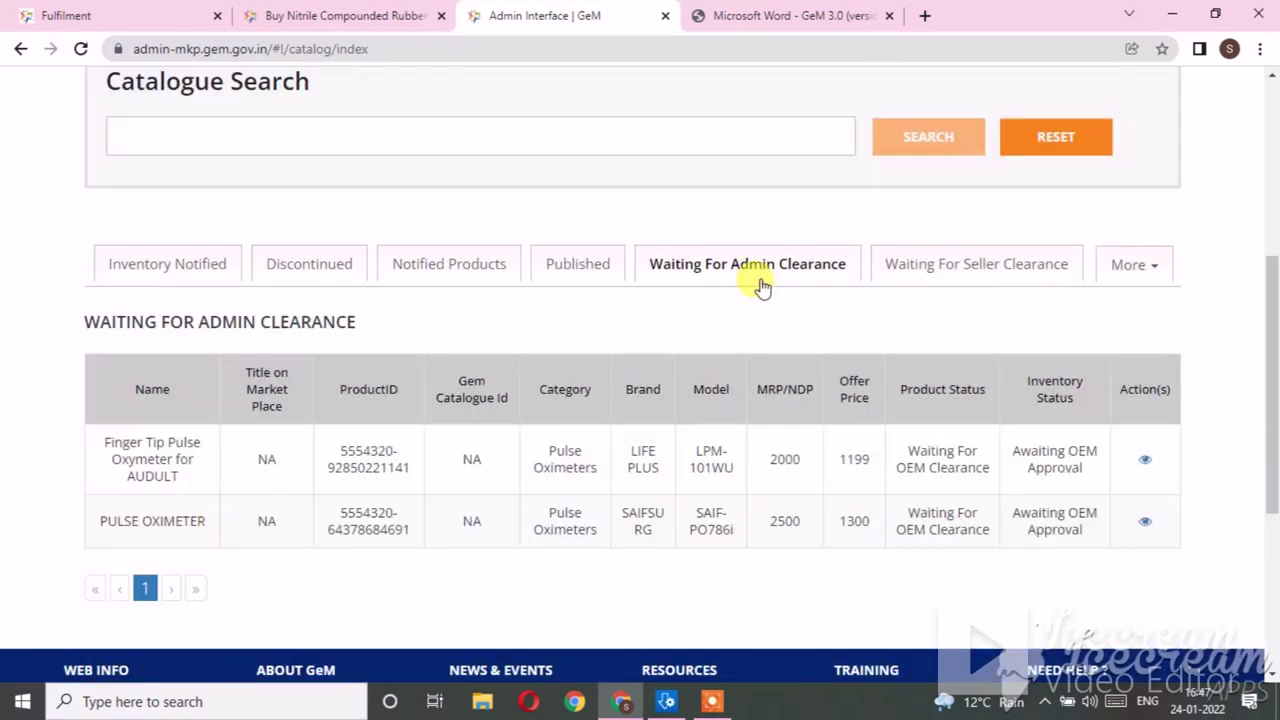
{"action": "left_click", "coordinate": [568, 264]}
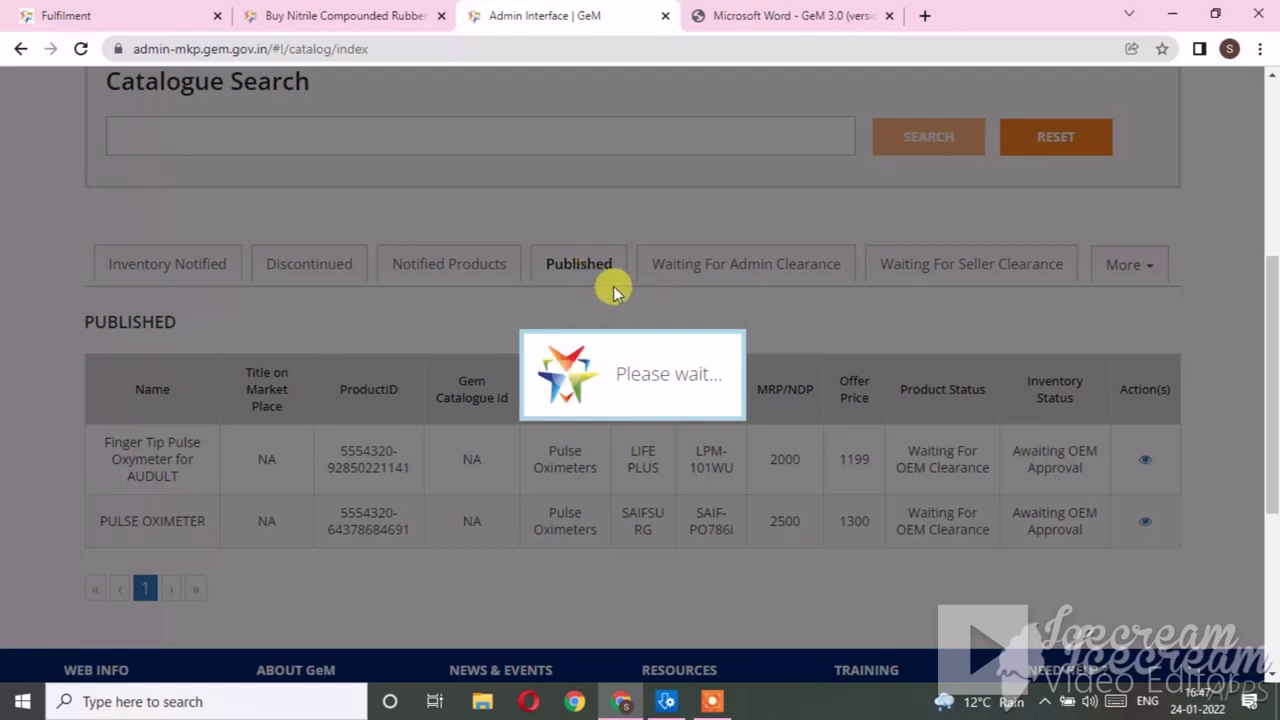
{"action": "scroll", "coordinate": [615, 291], "scroll_direction": "down", "scroll_amount": 1}
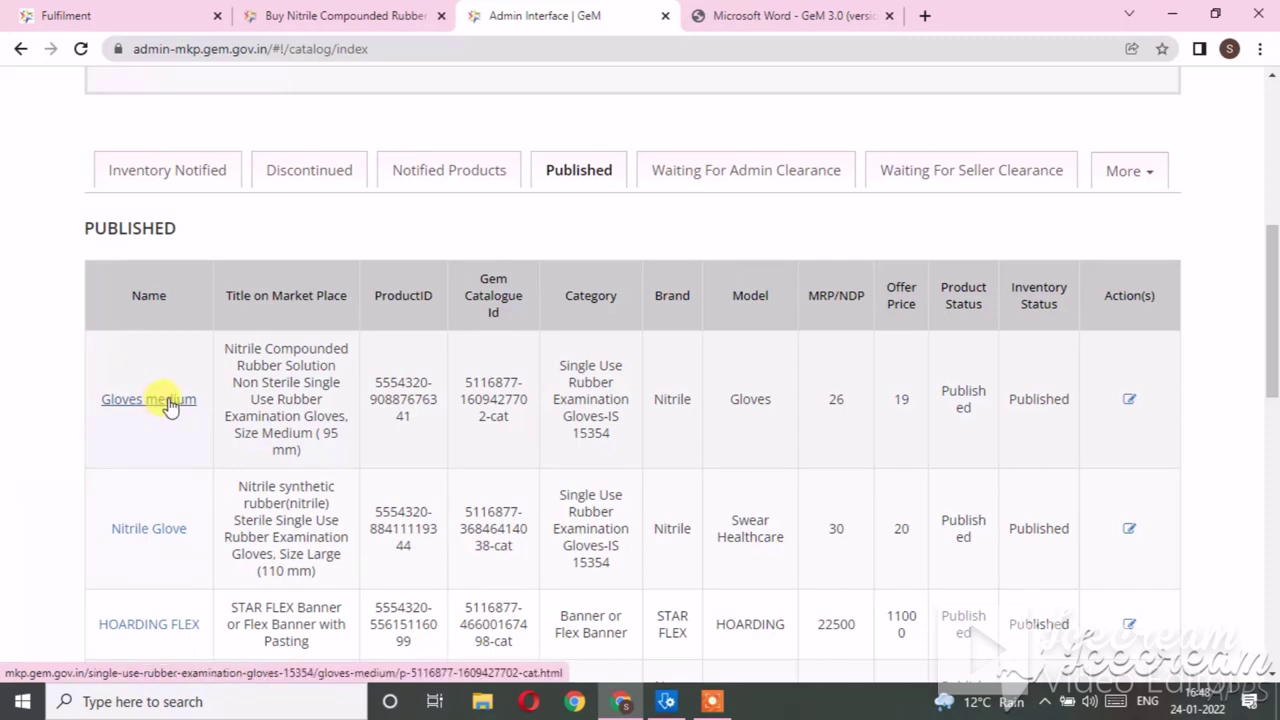
Step: Open the marketplace page of the published Gloves medium product and review its price, availability and full specifications
{"action": "left_click", "coordinate": [170, 404]}
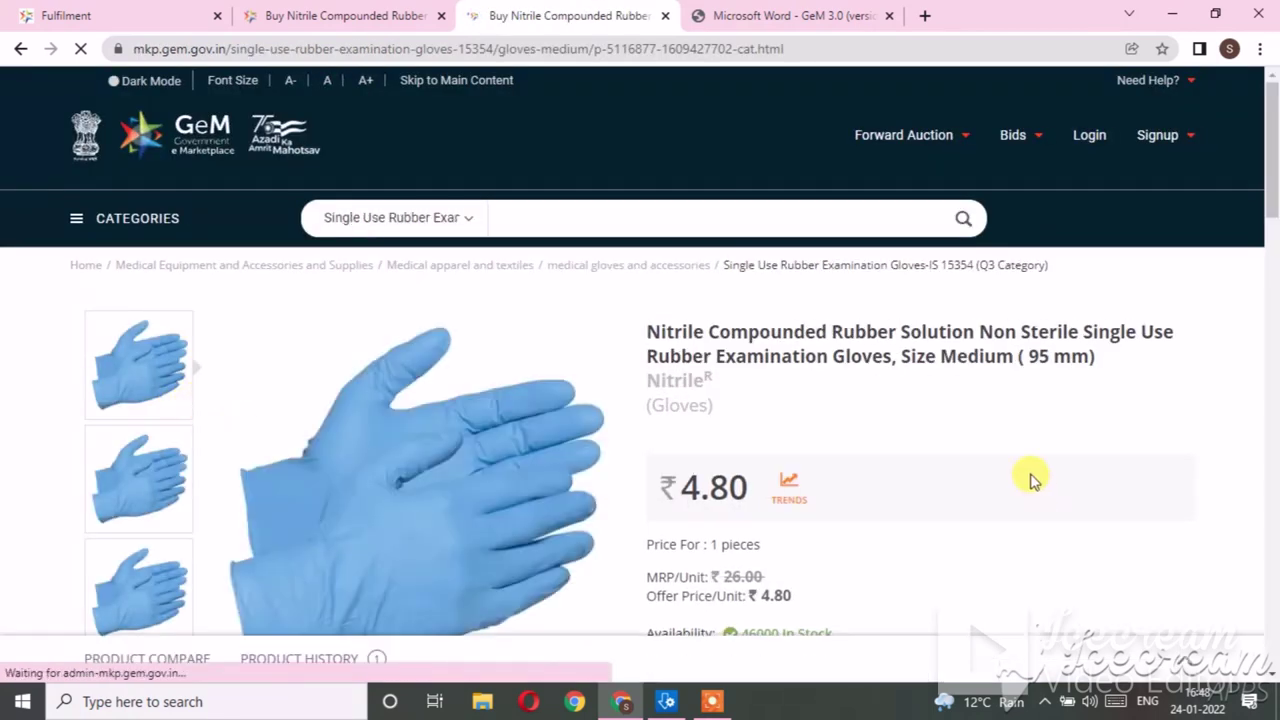
{"action": "scroll", "coordinate": [1034, 477], "scroll_direction": "down", "scroll_amount": 2}
{"action": "scroll", "coordinate": [1034, 477], "scroll_direction": "down", "scroll_amount": 4}
{"action": "scroll", "coordinate": [1032, 478], "scroll_direction": "up", "scroll_amount": 4}
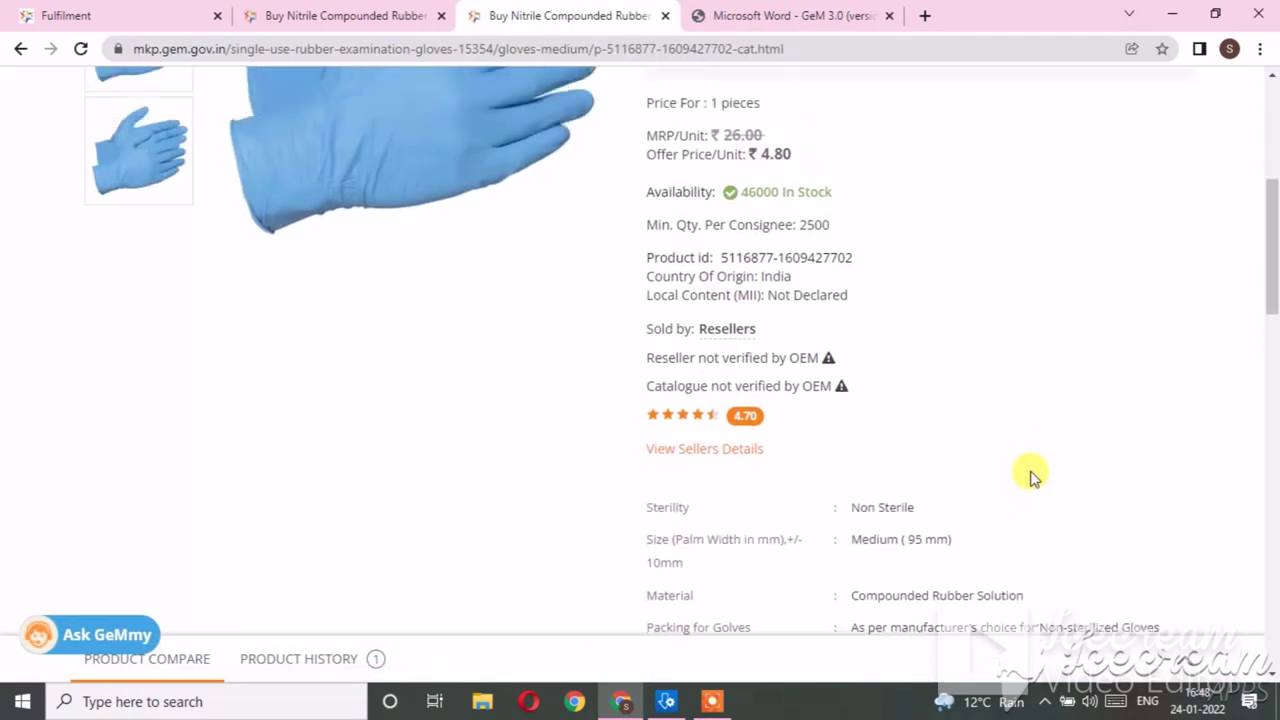
{"action": "scroll", "coordinate": [1034, 474], "scroll_direction": "down", "scroll_amount": 3}
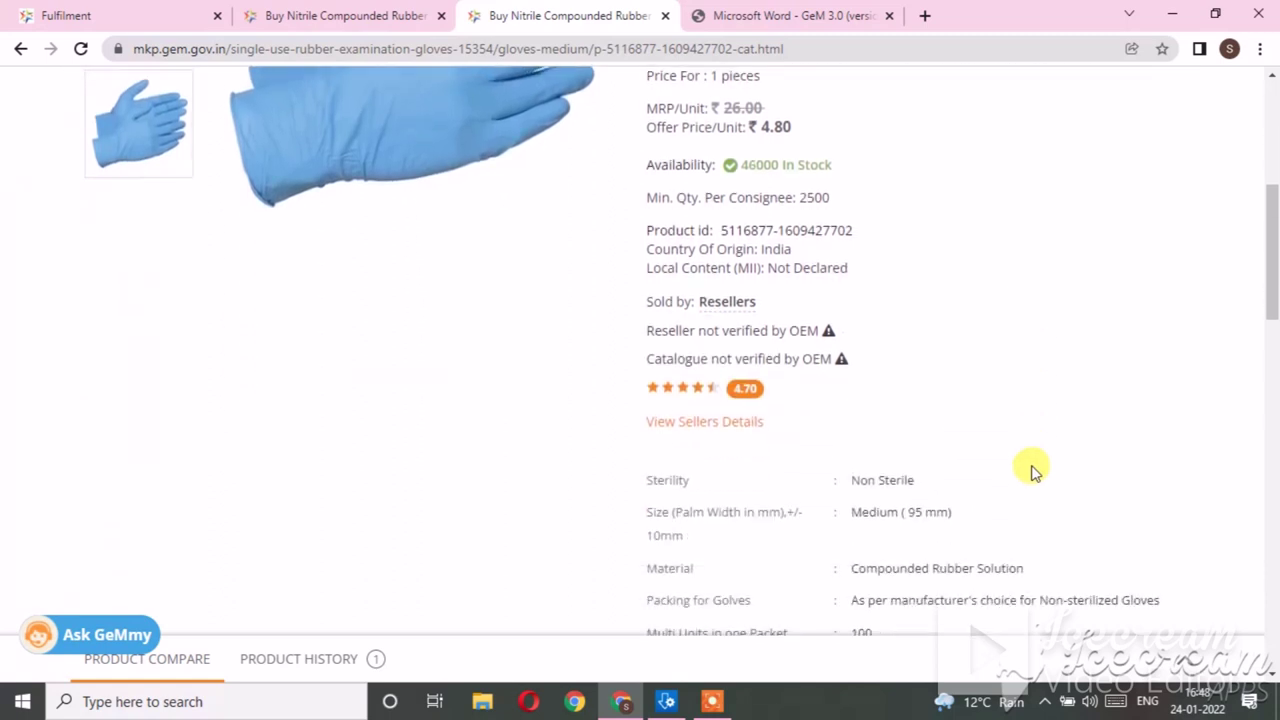
{"action": "scroll", "coordinate": [1034, 470], "scroll_direction": "up", "scroll_amount": 2}
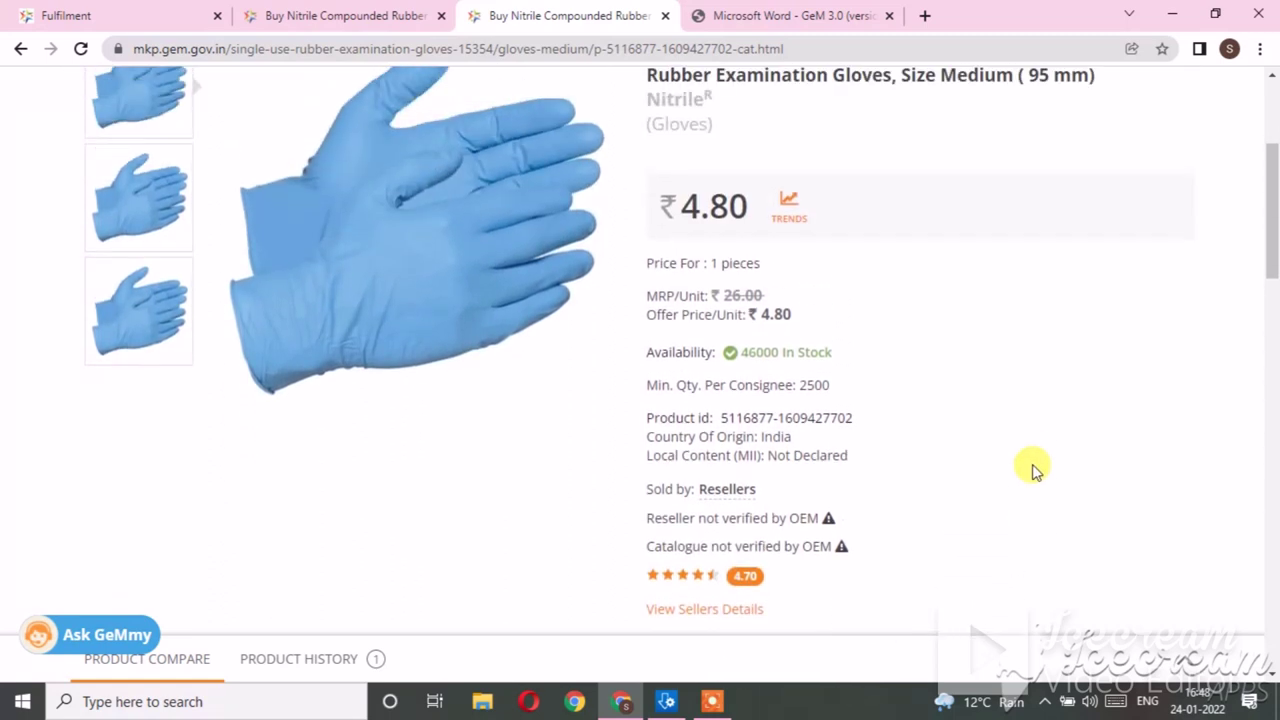
{"action": "scroll", "coordinate": [1034, 470], "scroll_direction": "down", "scroll_amount": 7}
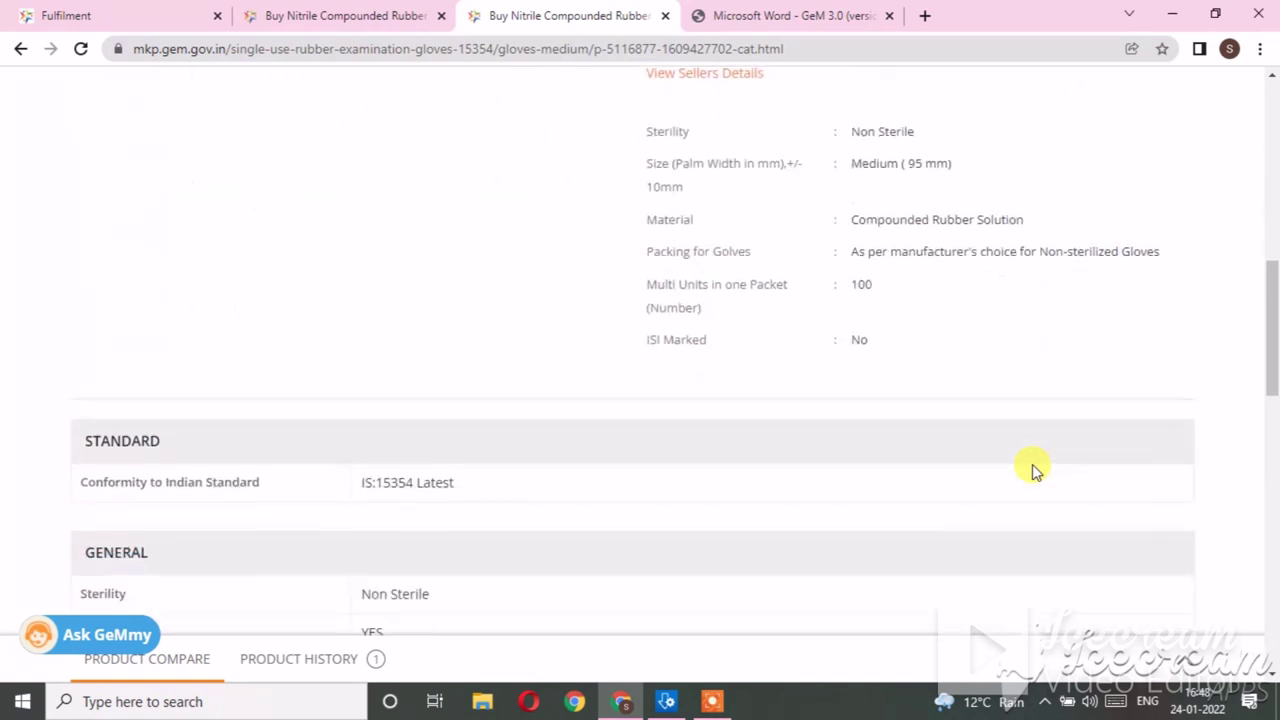
{"action": "scroll", "coordinate": [1034, 470], "scroll_direction": "down", "scroll_amount": 3}
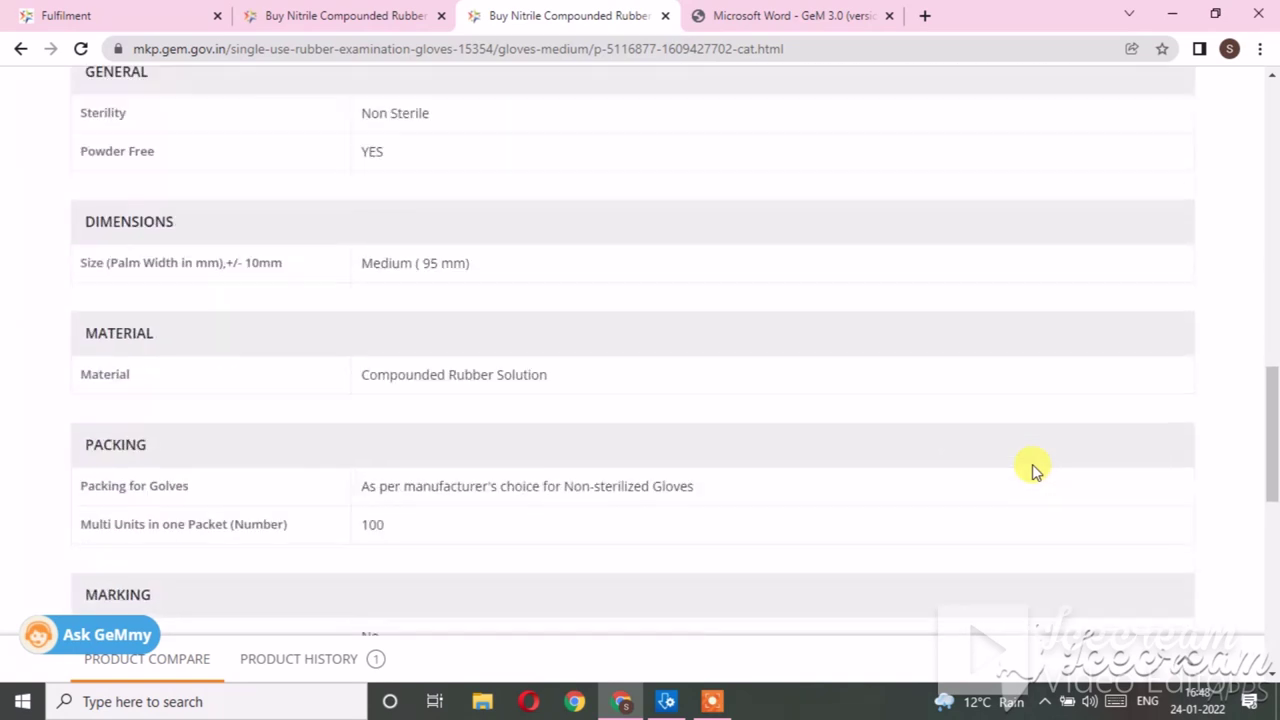
{"action": "scroll", "coordinate": [1034, 470], "scroll_direction": "down", "scroll_amount": 3}
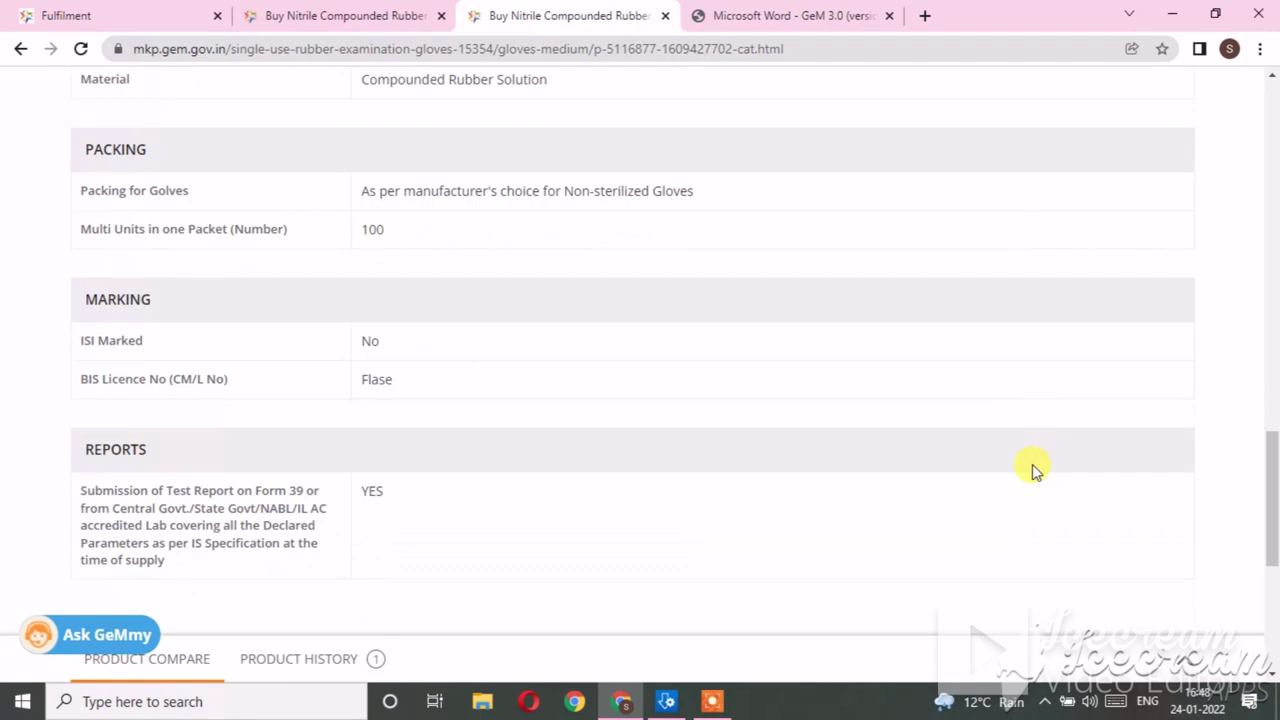
{"action": "scroll", "coordinate": [1034, 470], "scroll_direction": "down", "scroll_amount": 4}
{"action": "scroll", "coordinate": [1034, 470], "scroll_direction": "up", "scroll_amount": 15}
{"action": "scroll", "coordinate": [1034, 470], "scroll_direction": "up", "scroll_amount": 1}
Step: Leave the product pages for the Fulfilment page and open the seller dashboard there
{"action": "left_click", "coordinate": [340, 15]}
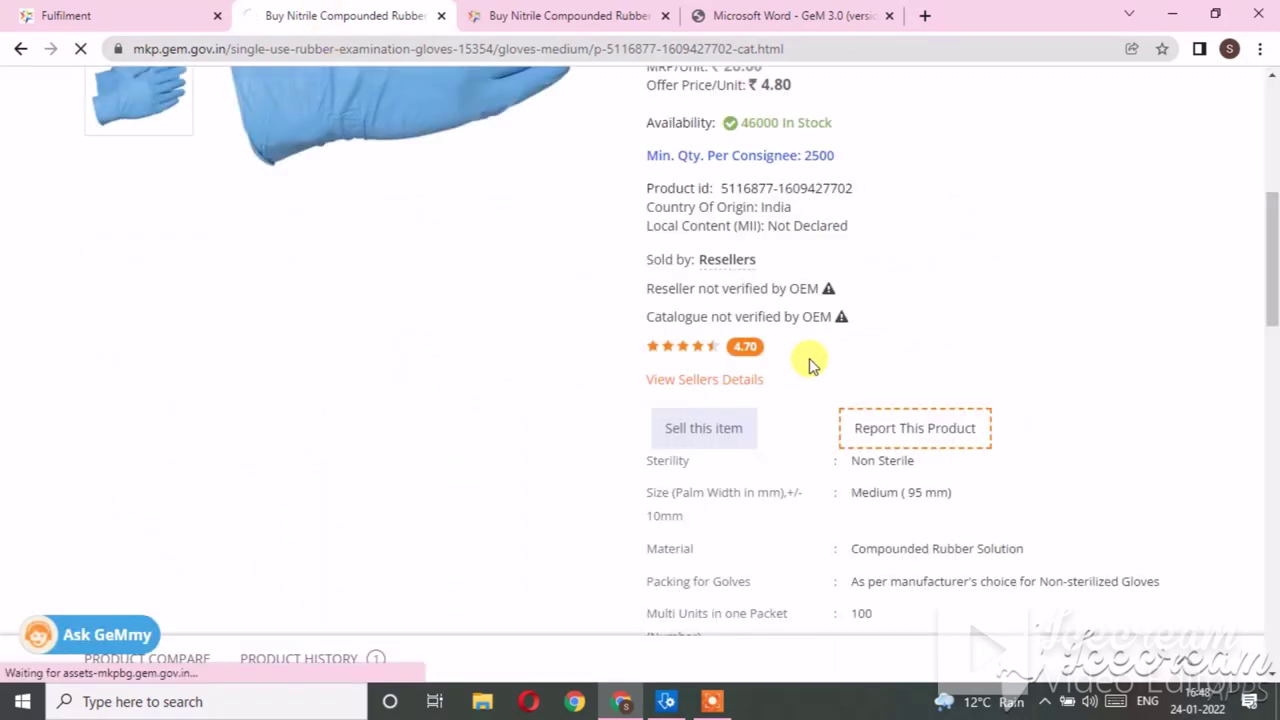
{"action": "scroll", "coordinate": [808, 352], "scroll_direction": "up", "scroll_amount": 5}
{"action": "left_click", "coordinate": [515, 12]}
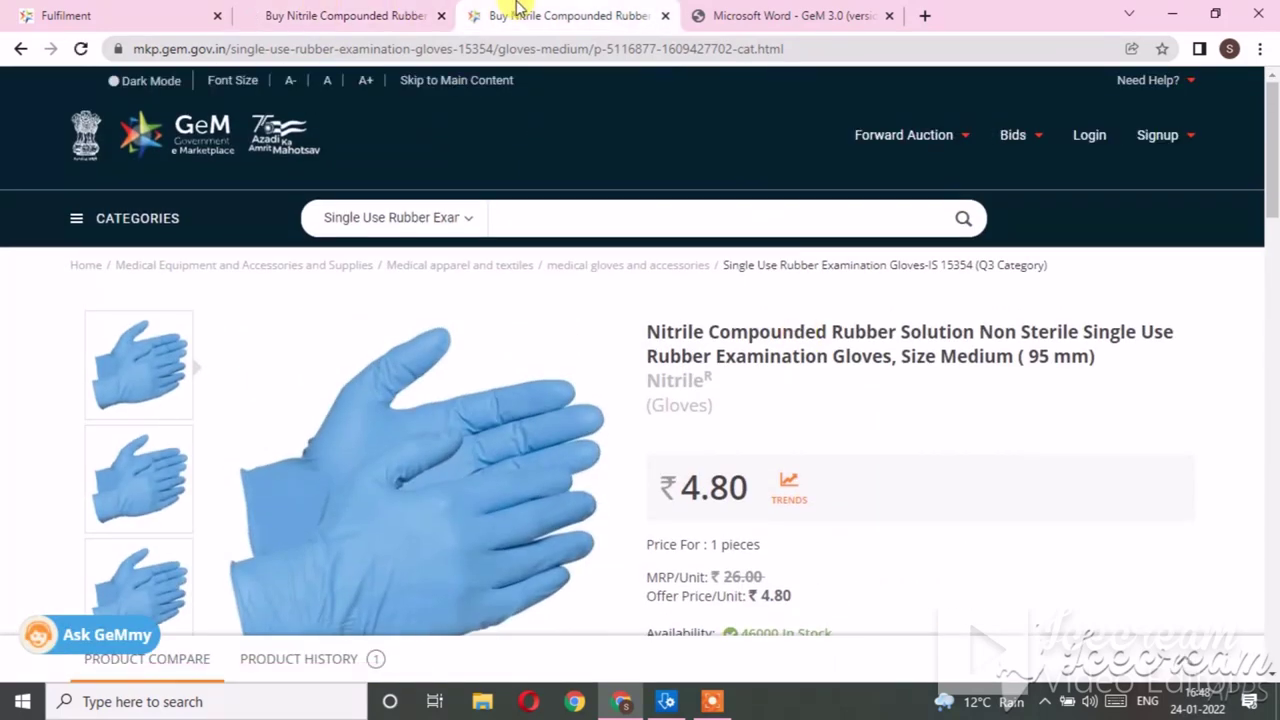
{"action": "left_click", "coordinate": [150, 12]}
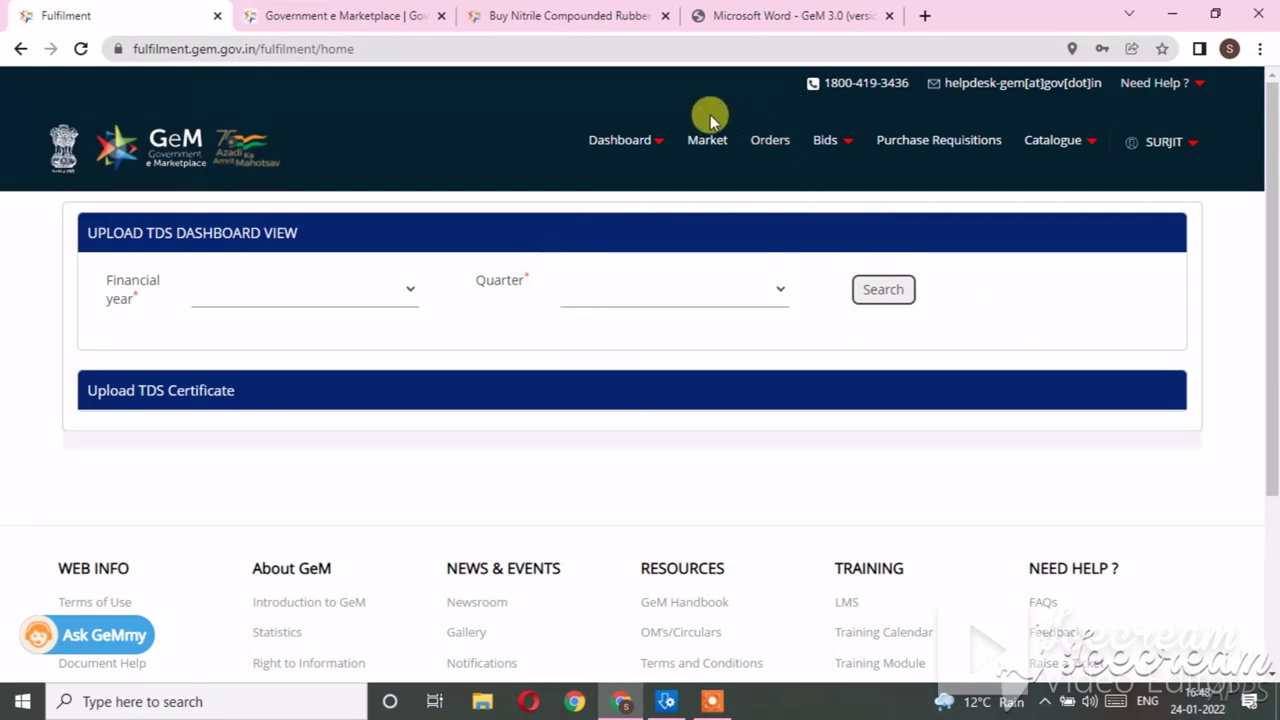
{"action": "left_click", "coordinate": [647, 146]}
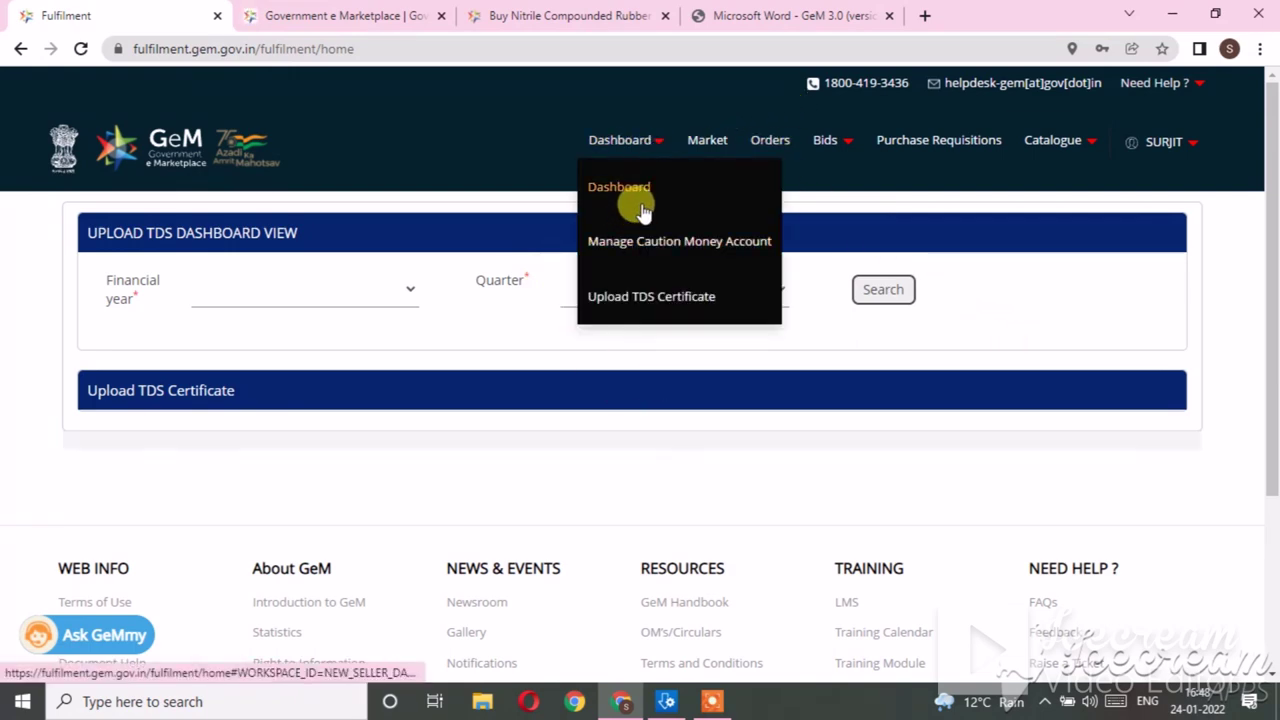
{"action": "left_click", "coordinate": [630, 190]}
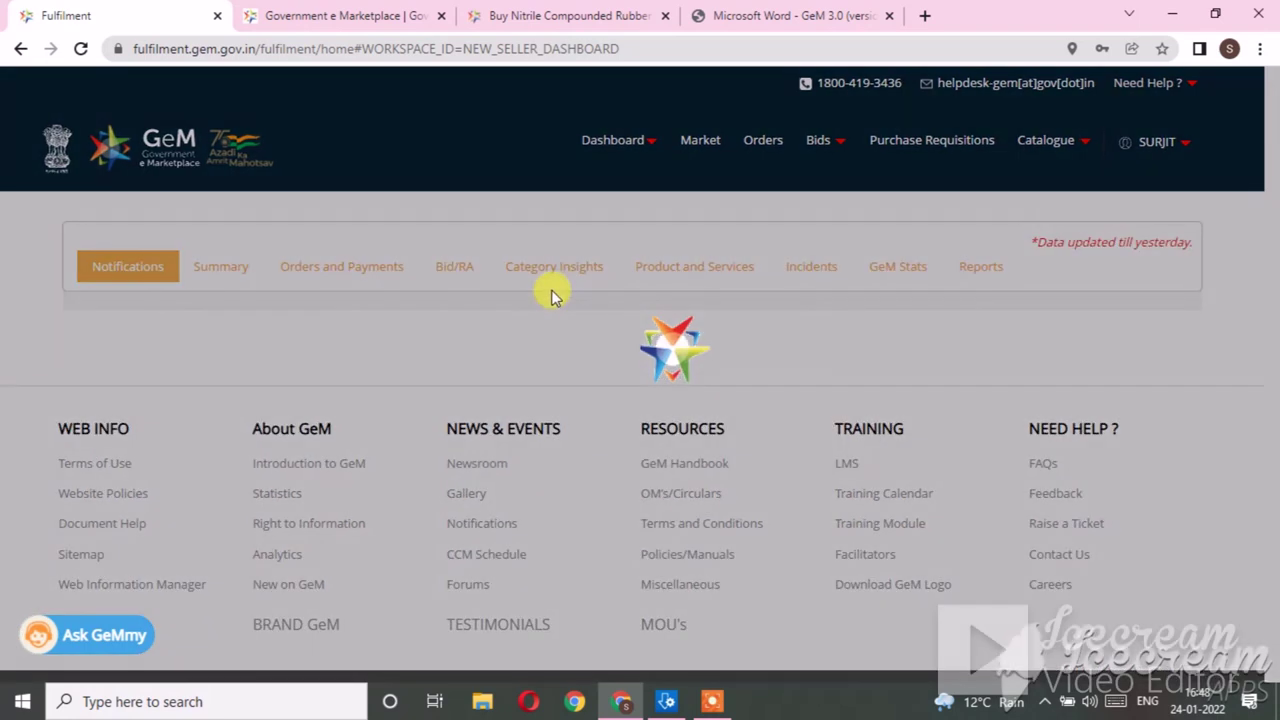